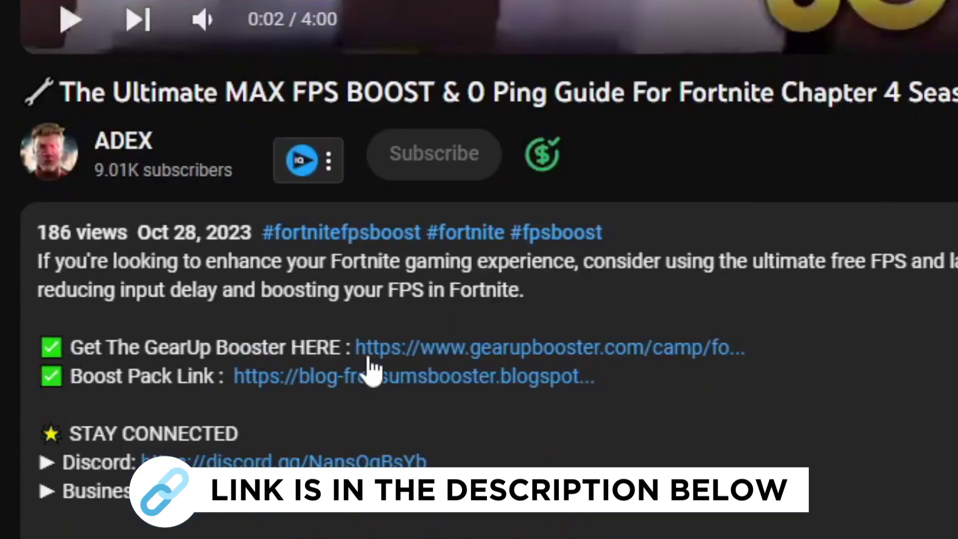
# - Follow the gearupbooster.com link in the video description to the GearUP Booster site
pyautogui.click(511, 353)
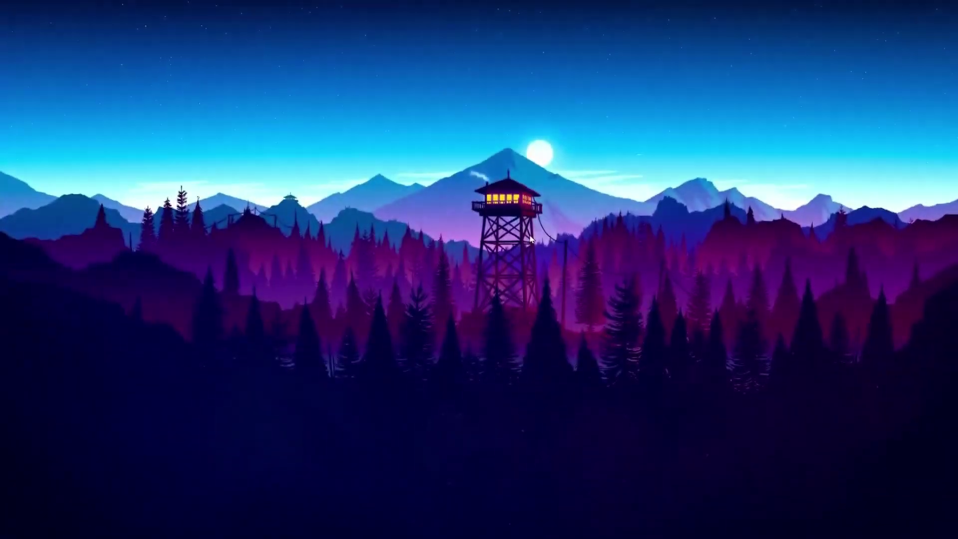
# - Enable the 'Turn off Power Throttling' policy under Power Management > Power Throttling Settings
pyautogui.press('super+r')
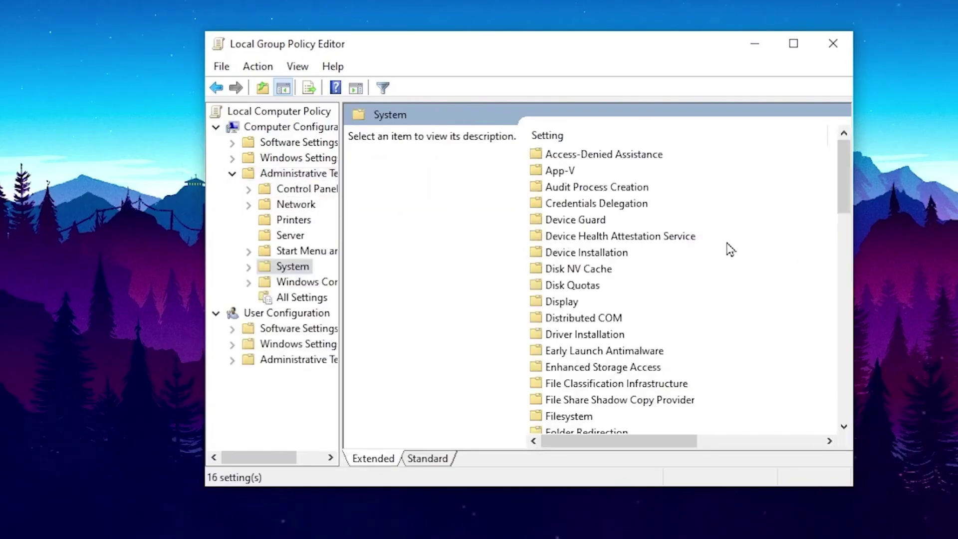
pyautogui.scroll(-3, 603, 280)
pyautogui.scroll(-2, 629, 334)
pyautogui.scroll(-2, 573, 349)
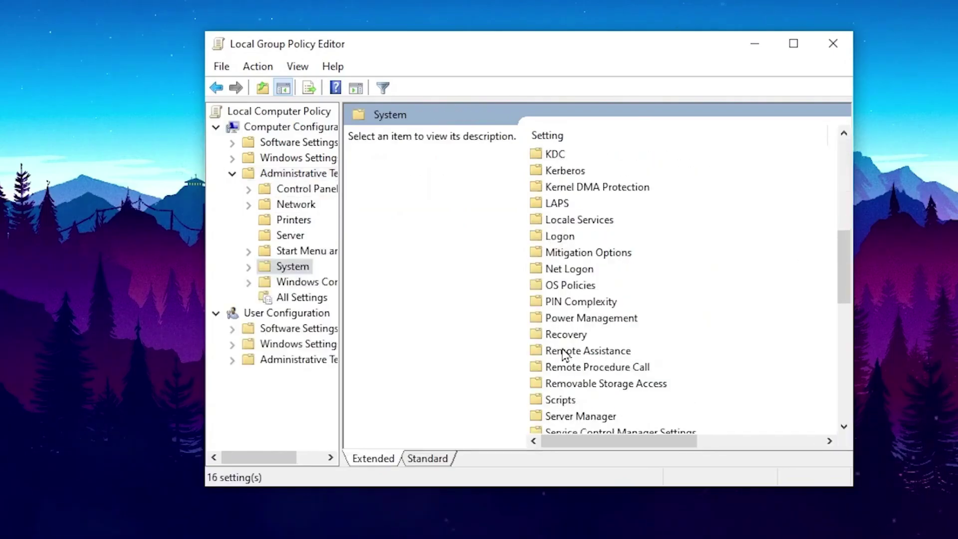
pyautogui.doubleClick(579, 319)
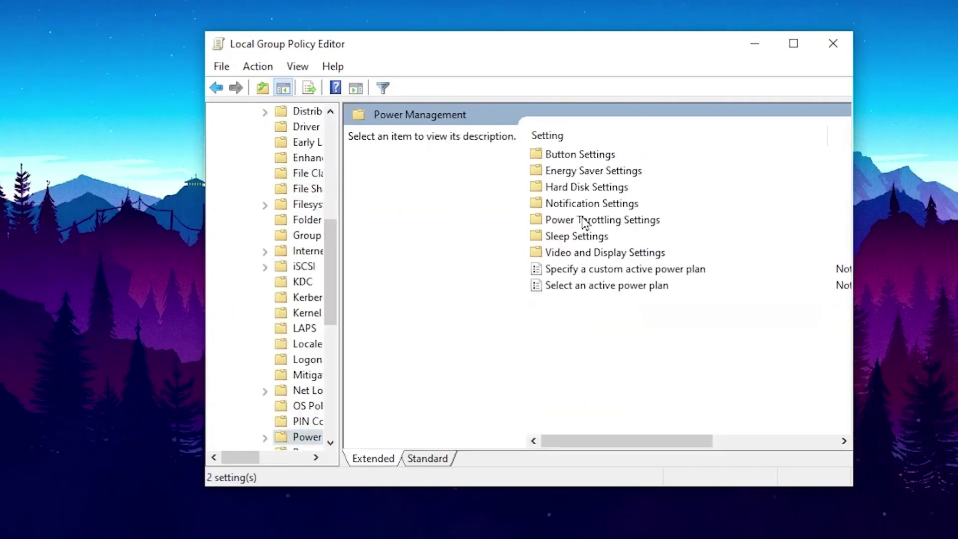
pyautogui.doubleClick(602, 221)
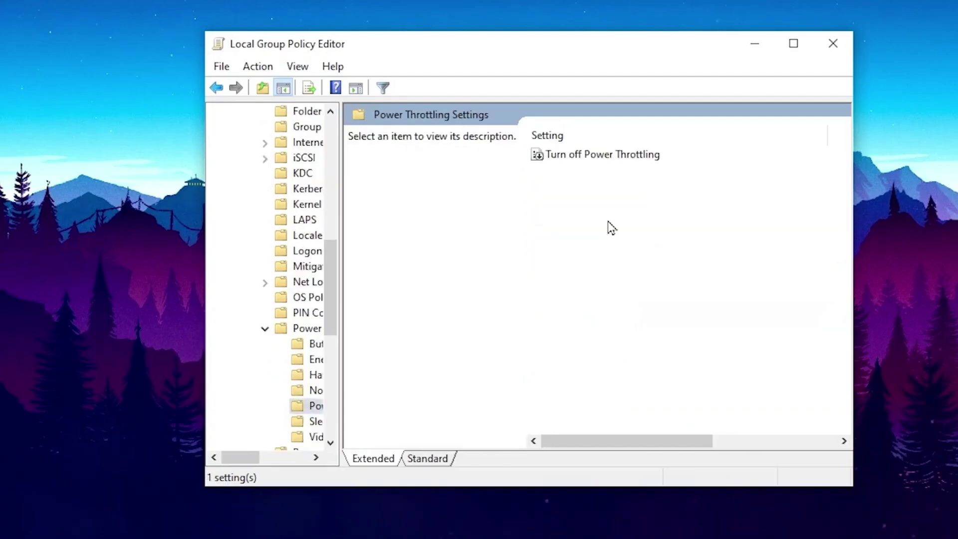
pyautogui.doubleClick(621, 159)
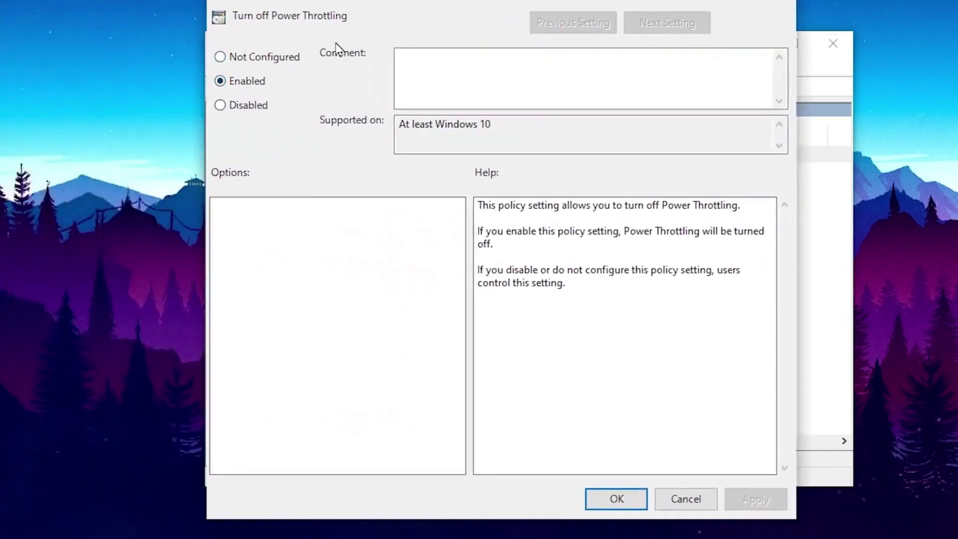
pyautogui.click(601, 499)
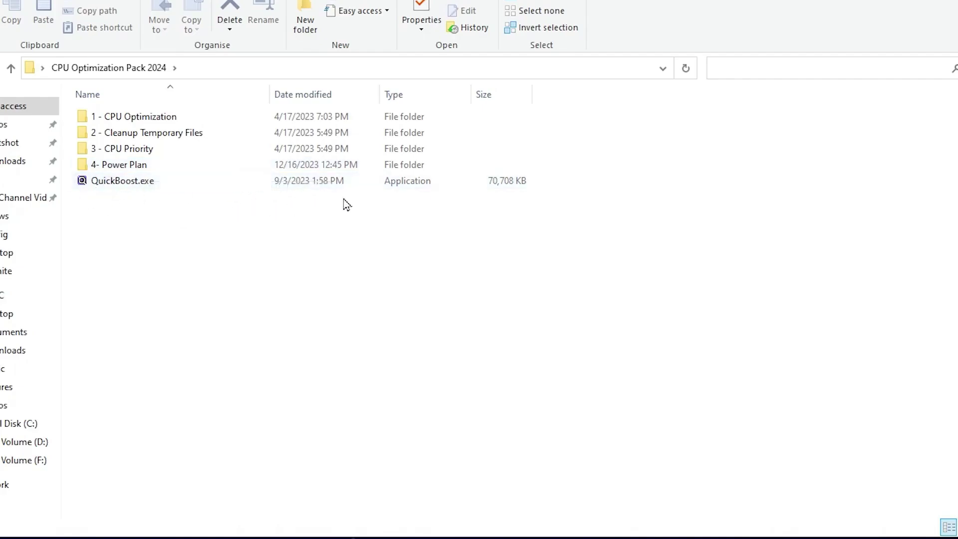
# - In 1 - CPU Optimization, merge the Disable Game DVR and Fix Power Throttling registry files
pyautogui.doubleClick(118, 117)
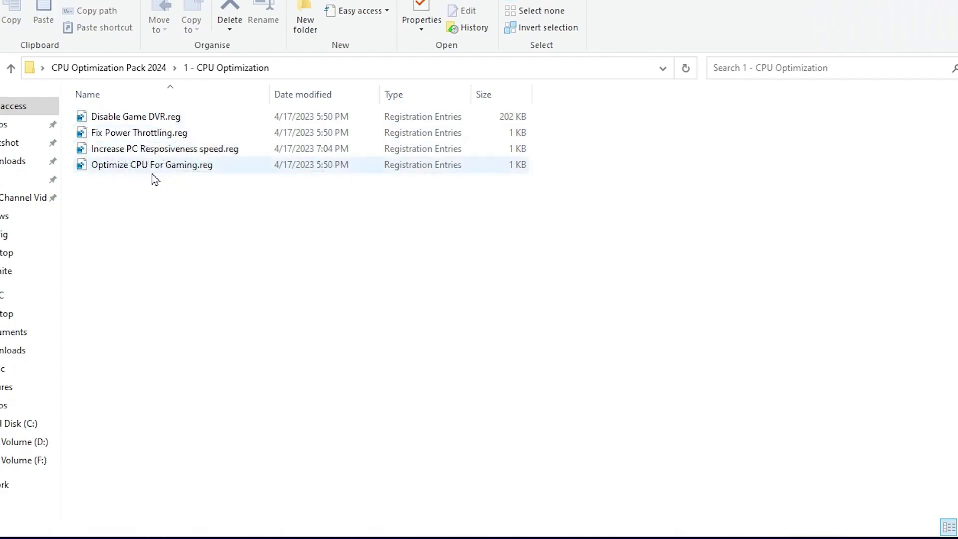
pyautogui.doubleClick(150, 119)
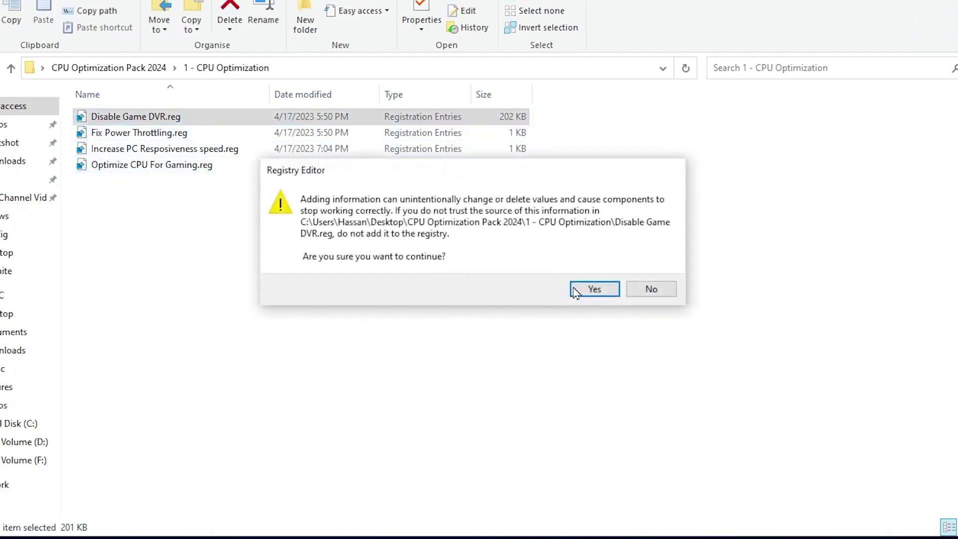
pyautogui.click(576, 288)
pyautogui.click(648, 270)
pyautogui.doubleClick(100, 133)
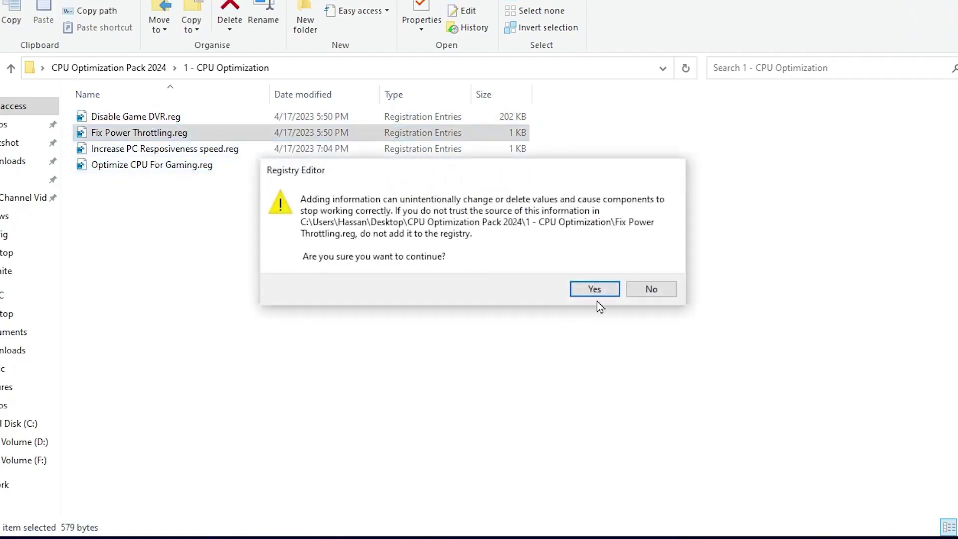
pyautogui.click(593, 287)
pyautogui.click(648, 269)
# - Merge the PC responsiveness and Optimize CPU For Gaming tweaks, then return to the pack folder
pyautogui.doubleClick(191, 147)
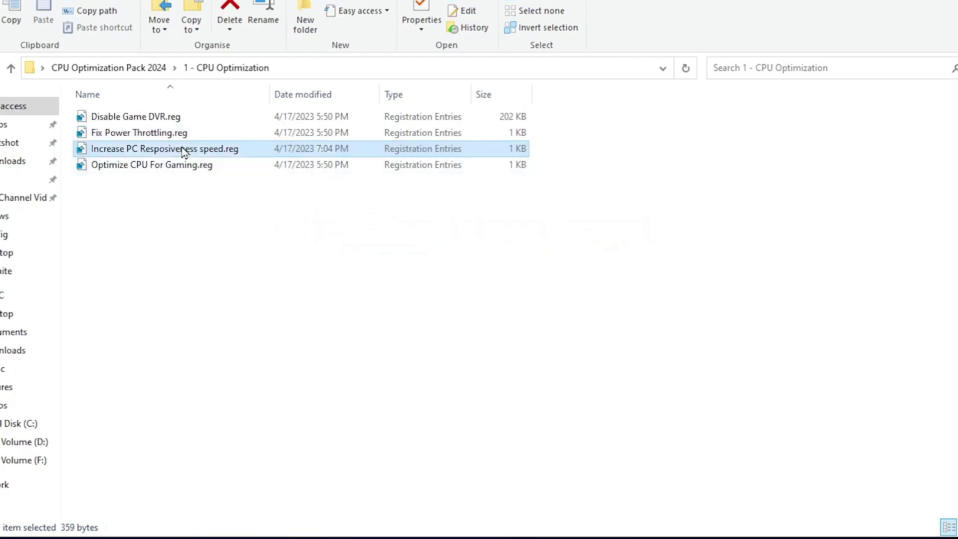
pyautogui.click(595, 287)
pyautogui.click(652, 272)
pyautogui.doubleClick(269, 166)
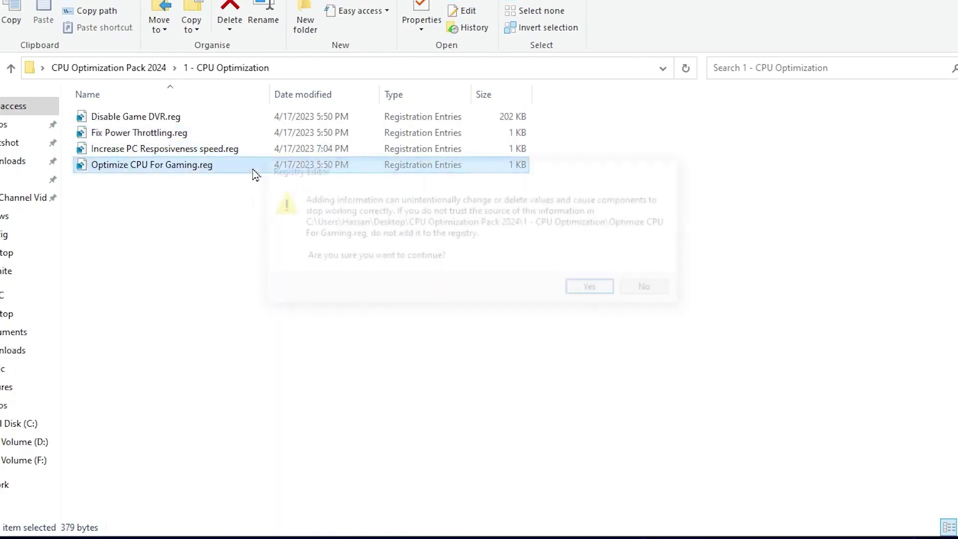
pyautogui.click(592, 289)
pyautogui.click(652, 273)
pyautogui.hotkey('alt', 'Up')
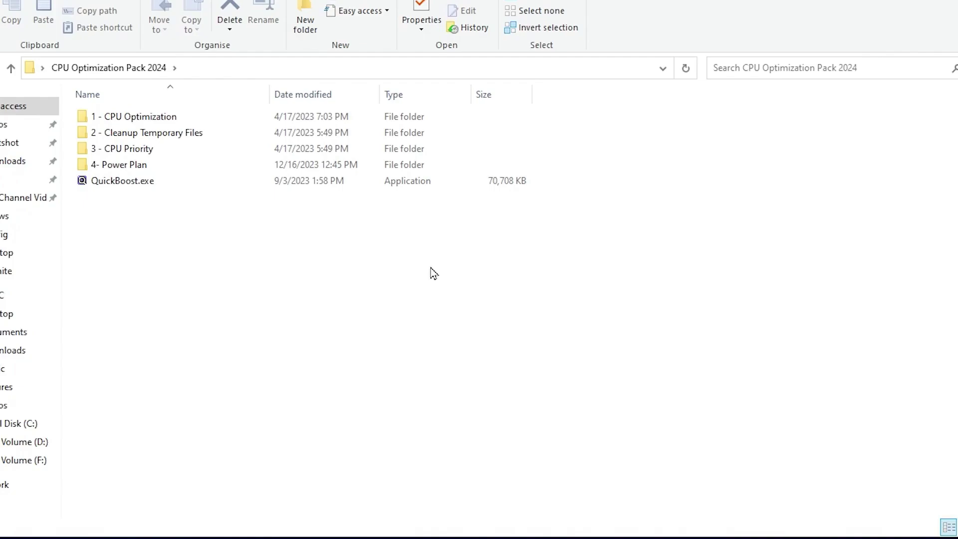
# - Run Clean Temporary files.bat as administrator to delete temporary files
pyautogui.doubleClick(131, 136)
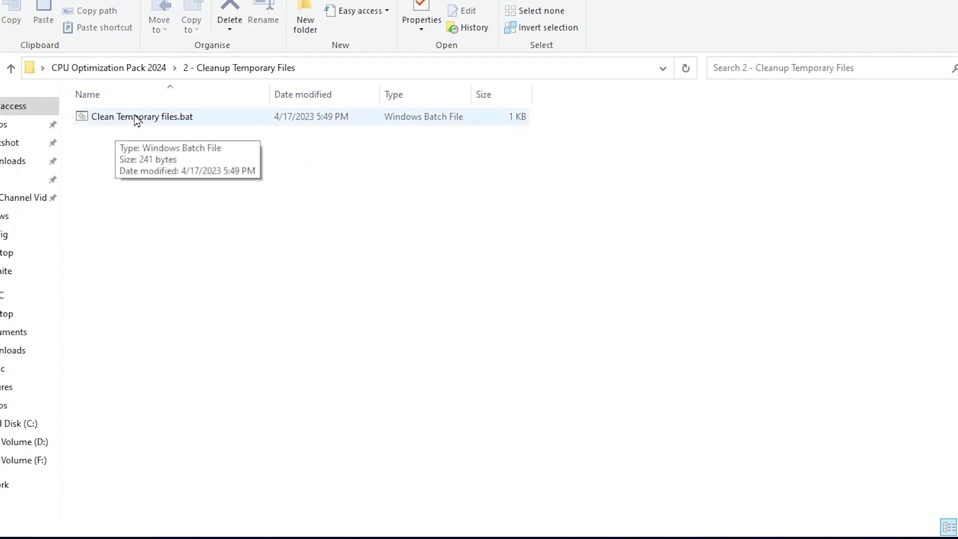
pyautogui.click(133, 115)
pyautogui.rightClick(134, 116)
pyautogui.click(182, 177)
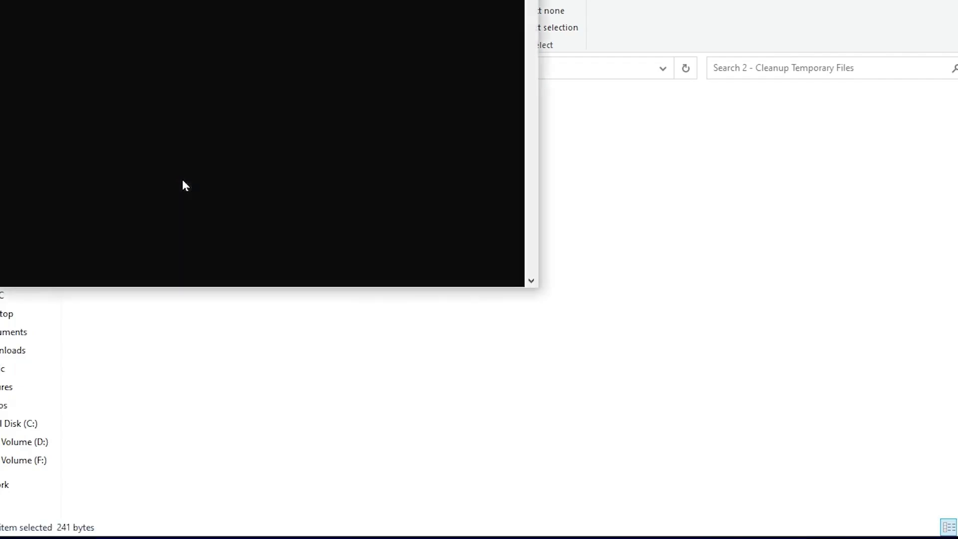
pyautogui.moveTo(110, 39); pyautogui.dragTo(304, 145)
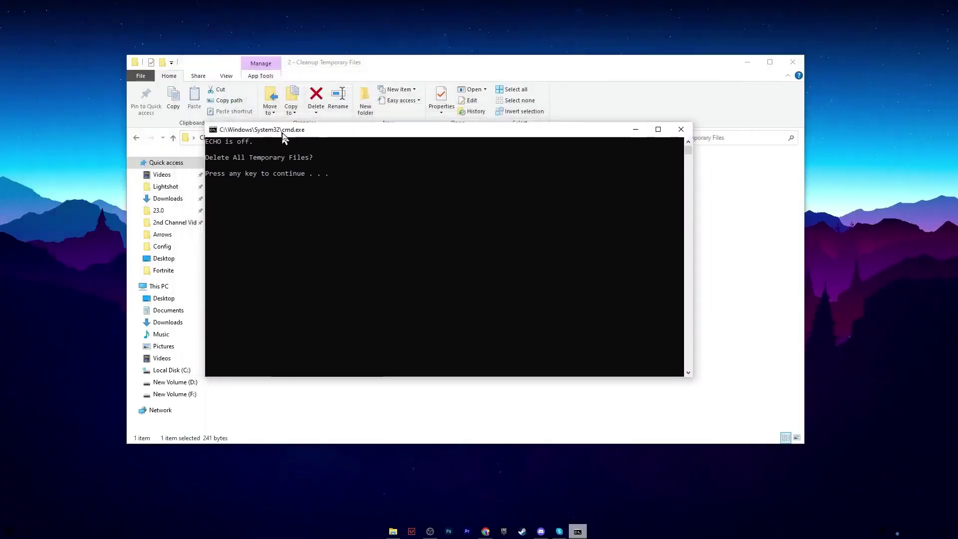
pyautogui.press('Return')
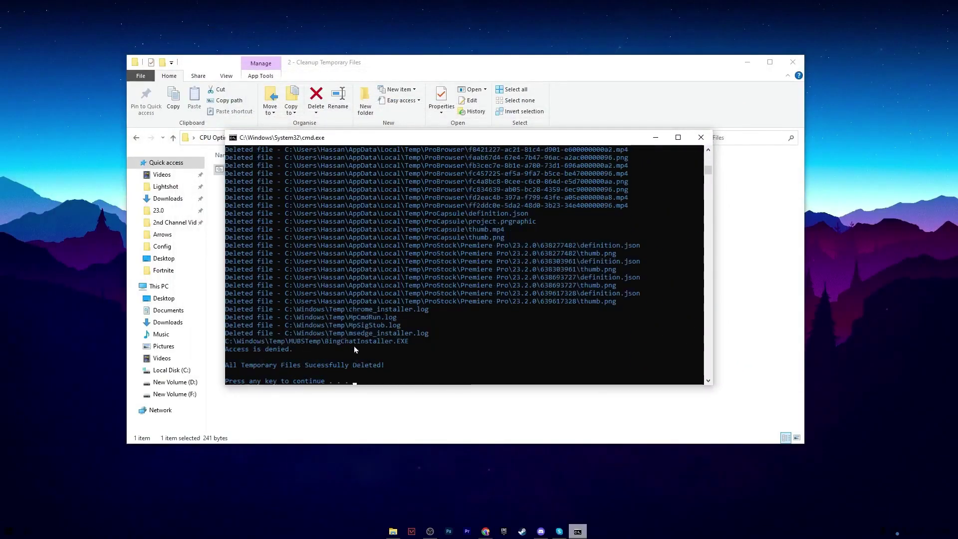
pyautogui.press('Return')
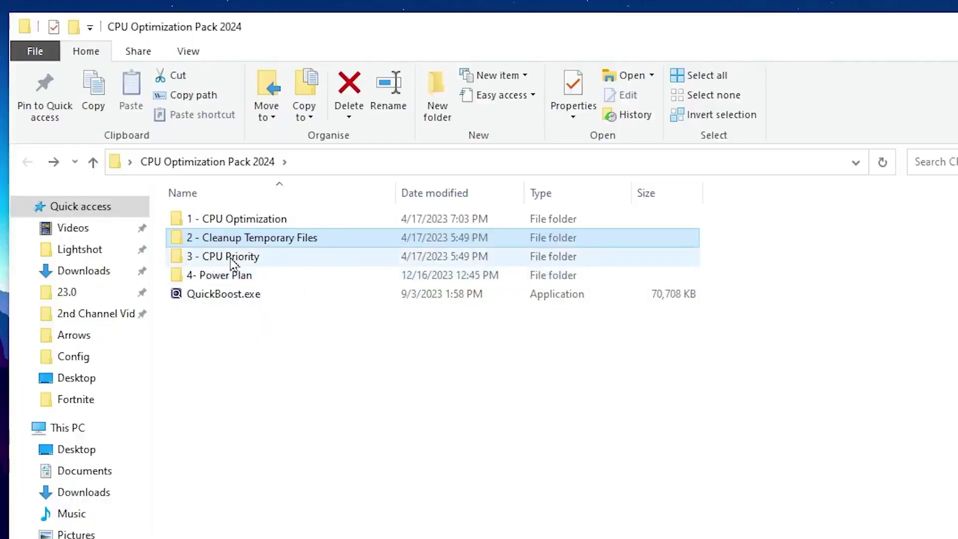
# - Merge Intel Priority.reg from 3 - CPU Priority > INTEL, then go back to the pack folder
pyautogui.doubleClick(274, 258)
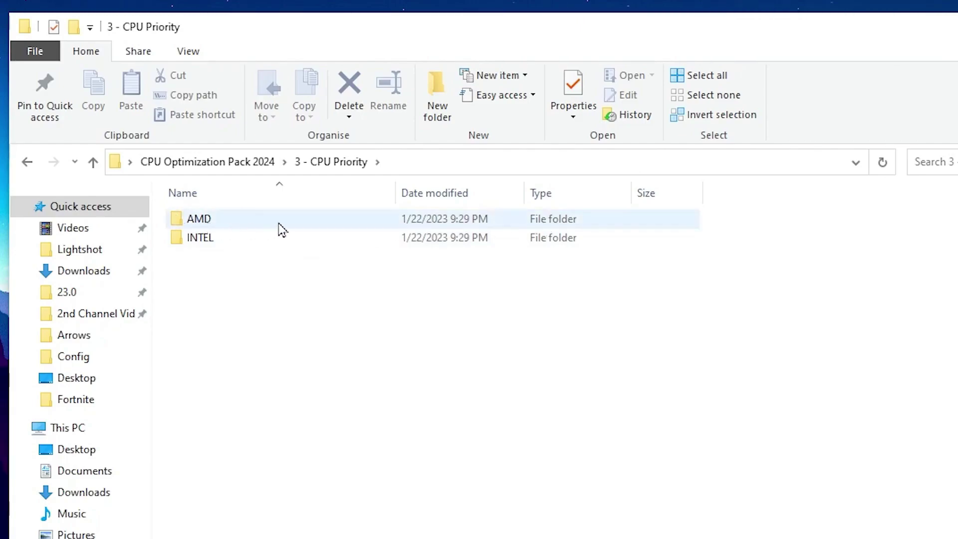
pyautogui.doubleClick(248, 241)
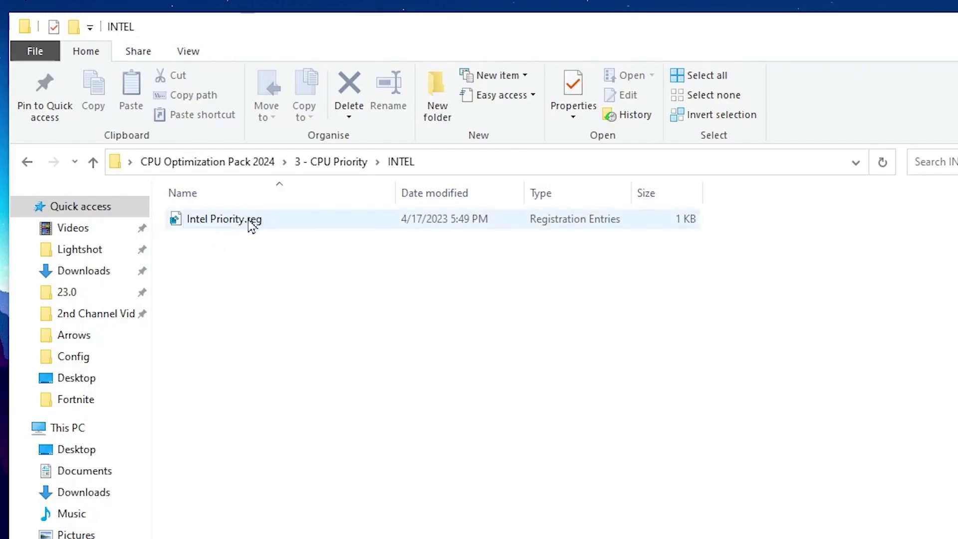
pyautogui.doubleClick(251, 224)
pyautogui.click(779, 420)
pyautogui.click(839, 397)
pyautogui.hotkey('alt', 'Left')
pyautogui.hotkey('alt', 'Left')
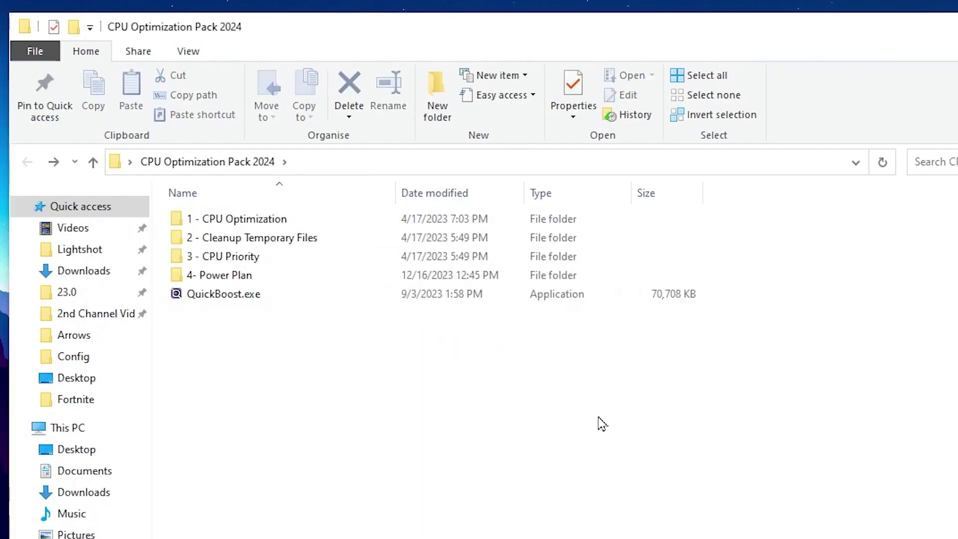
# - In ParkControl, make Bitsum Highest Performance the active power plan and close the window
pyautogui.doubleClick(236, 276)
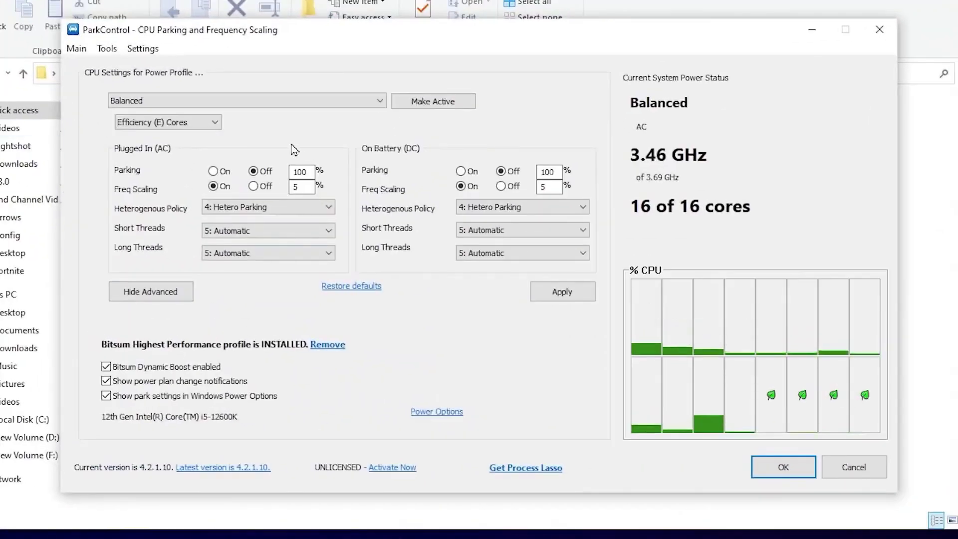
pyautogui.click(379, 100)
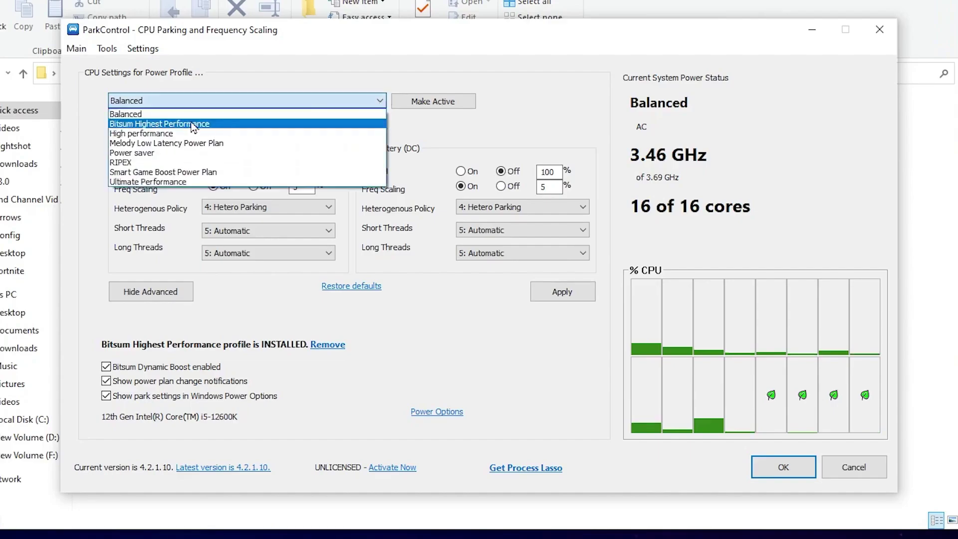
pyautogui.click(133, 125)
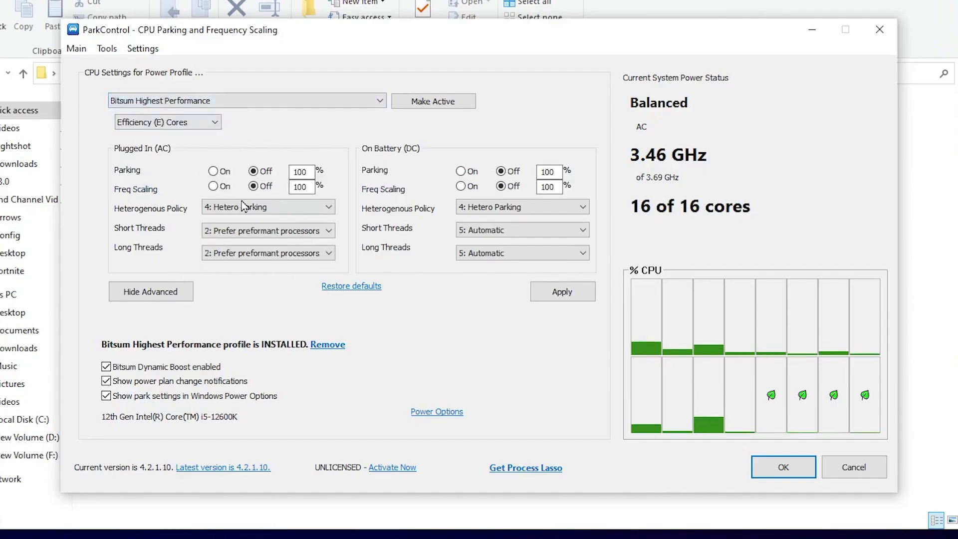
pyautogui.click(426, 102)
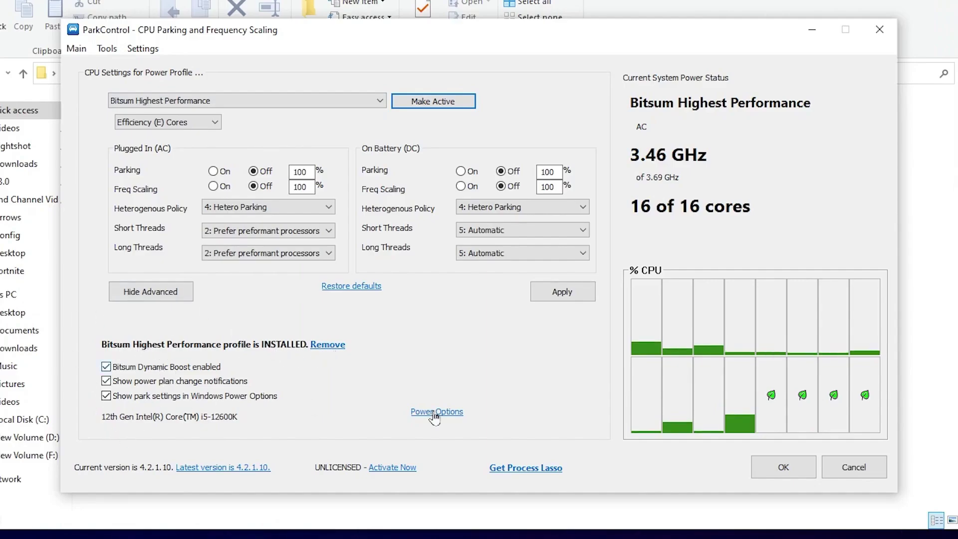
pyautogui.click(775, 471)
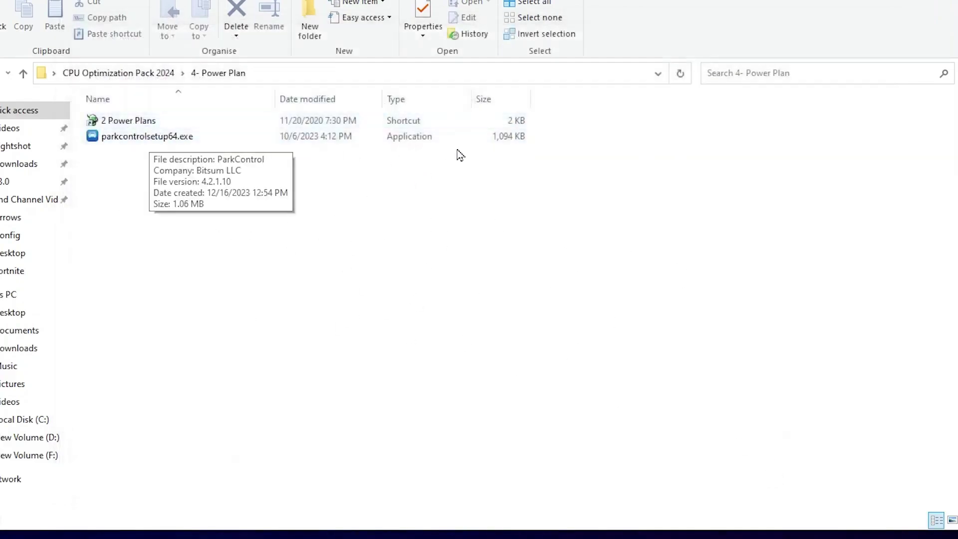
# - Verify Bitsum Highest Performance is selected in Power Options, then close it
pyautogui.doubleClick(106, 122)
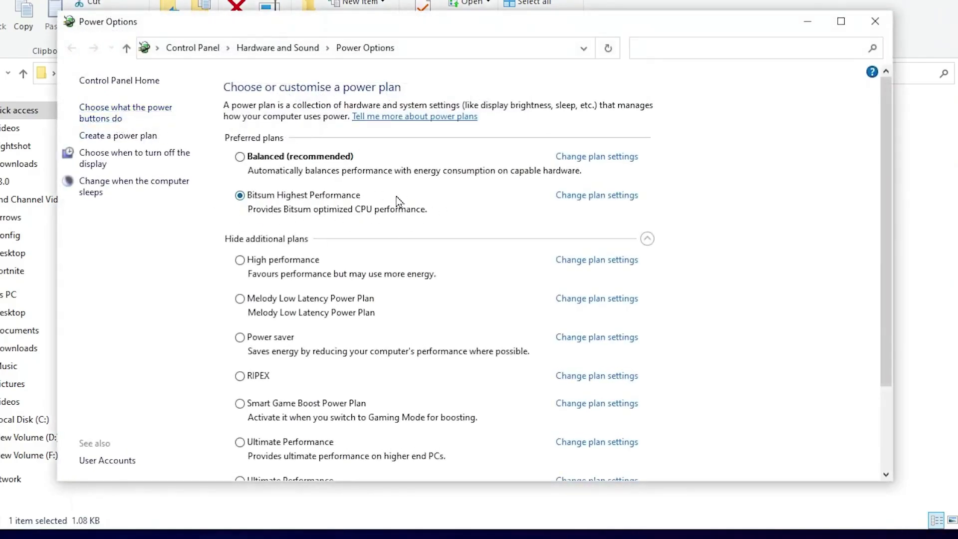
pyautogui.click(875, 21)
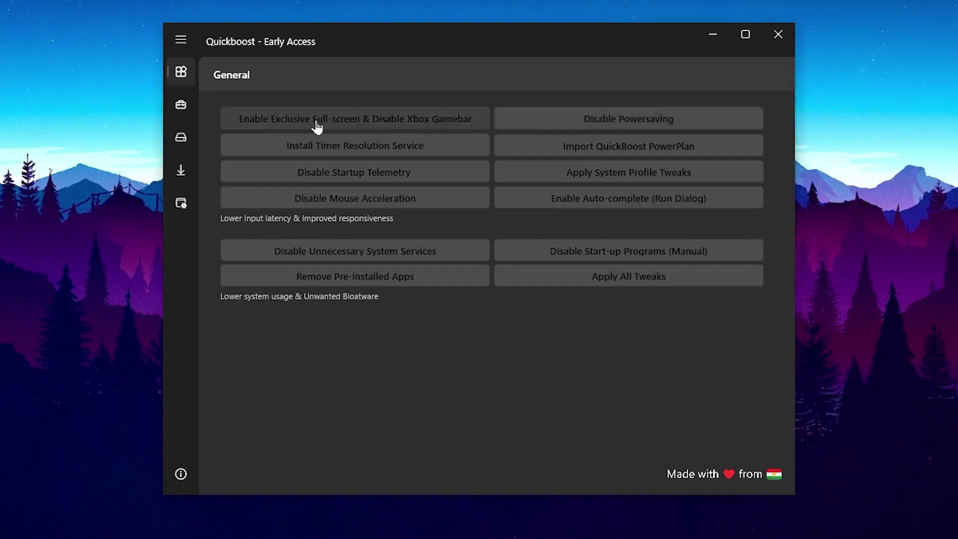
# - Enable exclusive full-screen, disable Xbox Game Bar, startup telemetry and mouse acceleration
pyautogui.click(272, 122)
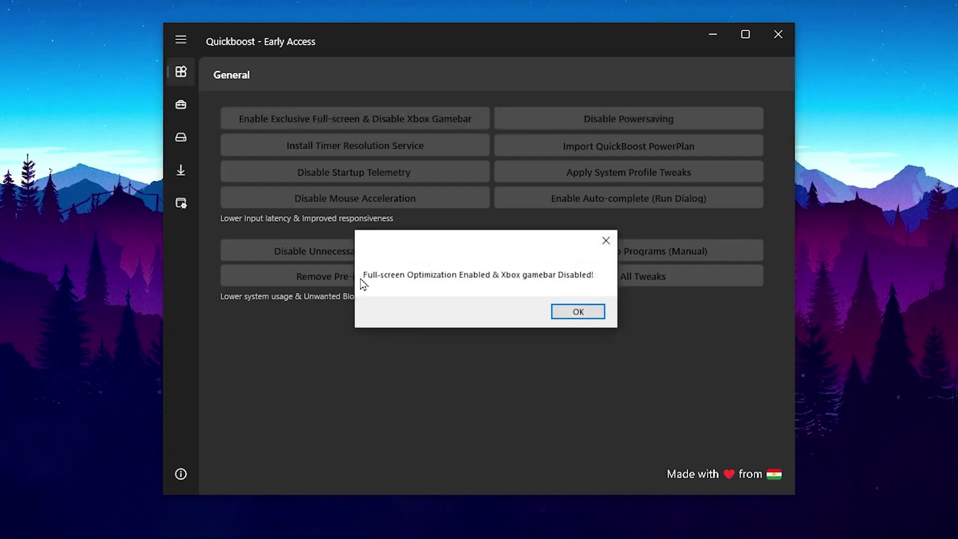
pyautogui.click(565, 312)
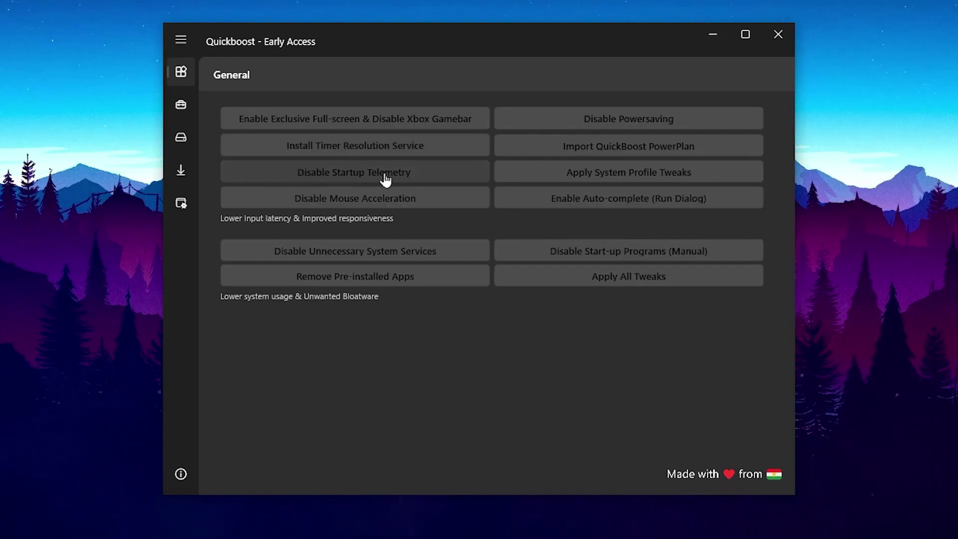
pyautogui.click(354, 176)
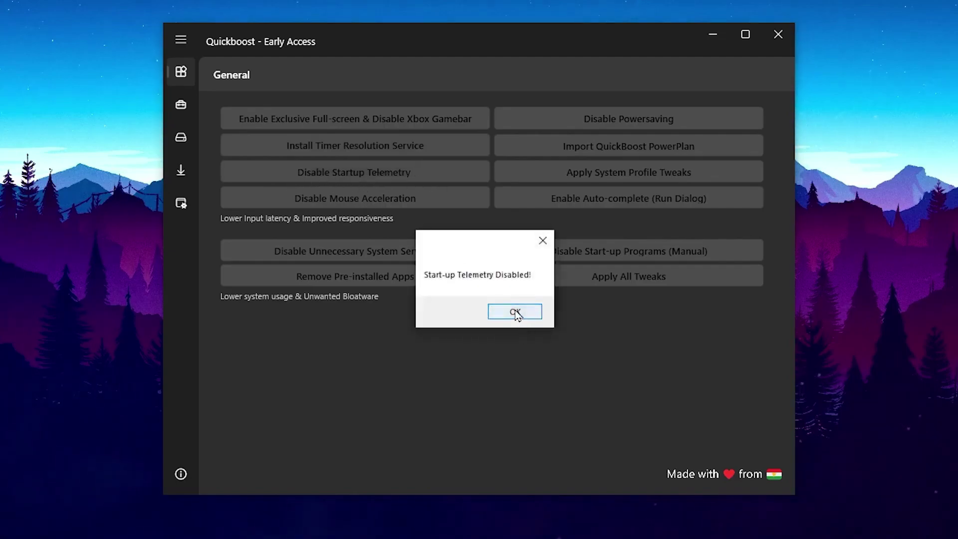
pyautogui.click(514, 314)
pyautogui.click(387, 203)
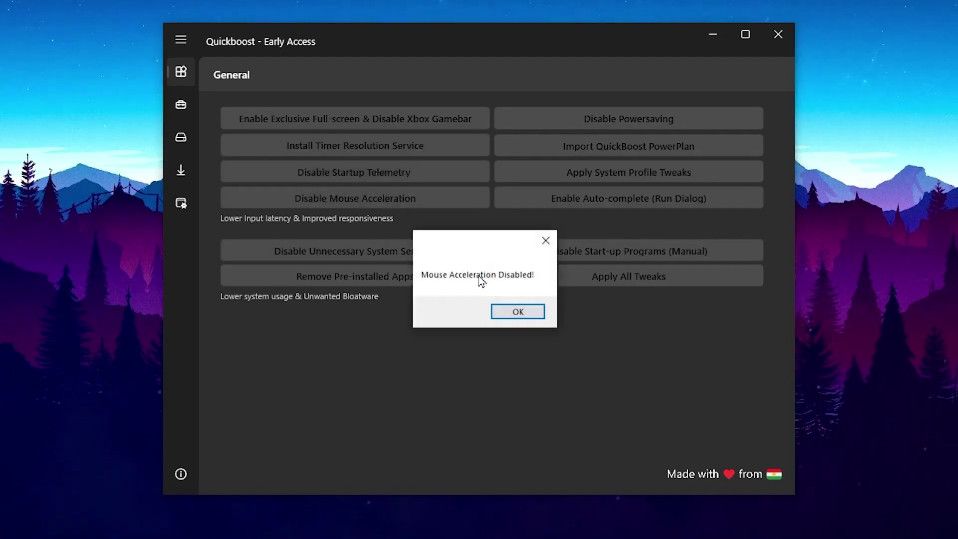
pyautogui.click(513, 314)
# - Disable power saving, apply the system profile tweaks, and disable unnecessary services
pyautogui.click(630, 129)
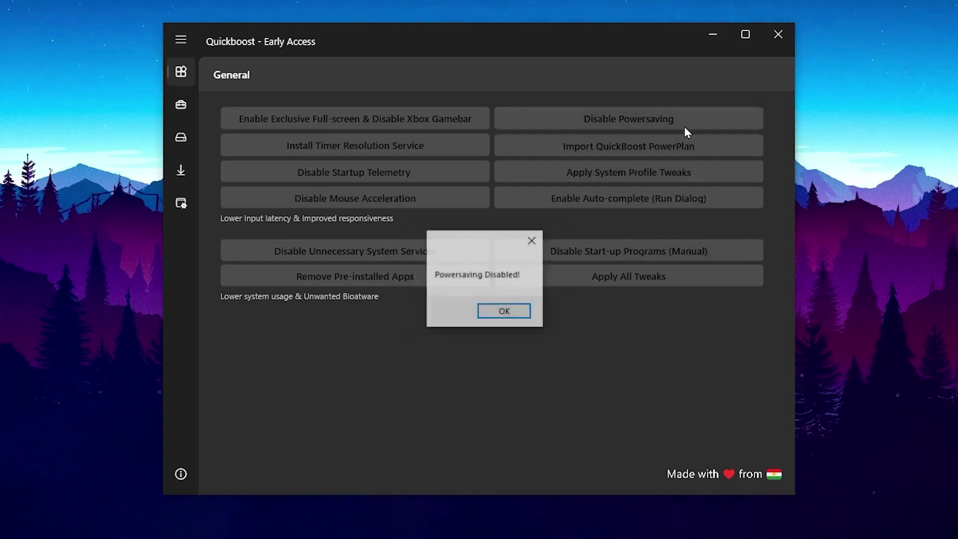
pyautogui.click(502, 312)
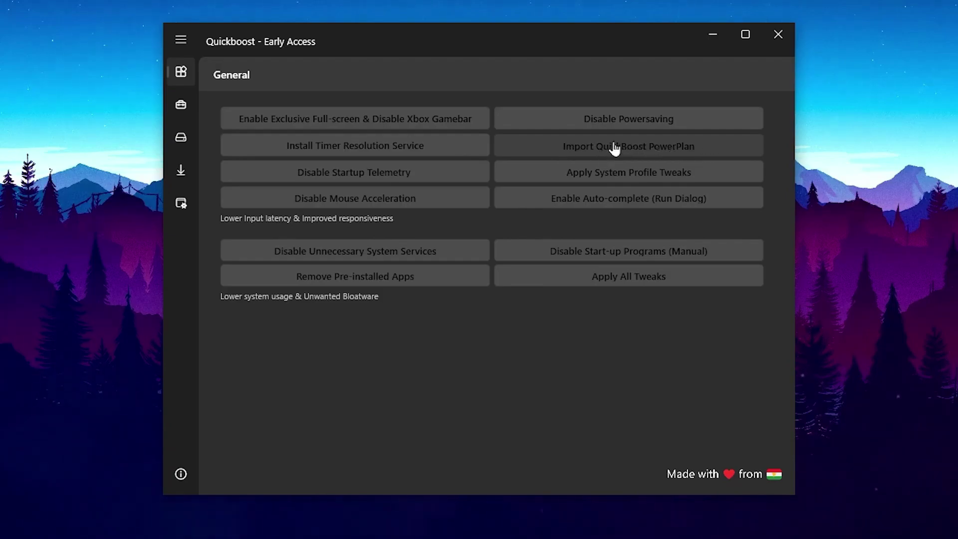
pyautogui.click(633, 182)
pyautogui.click(518, 312)
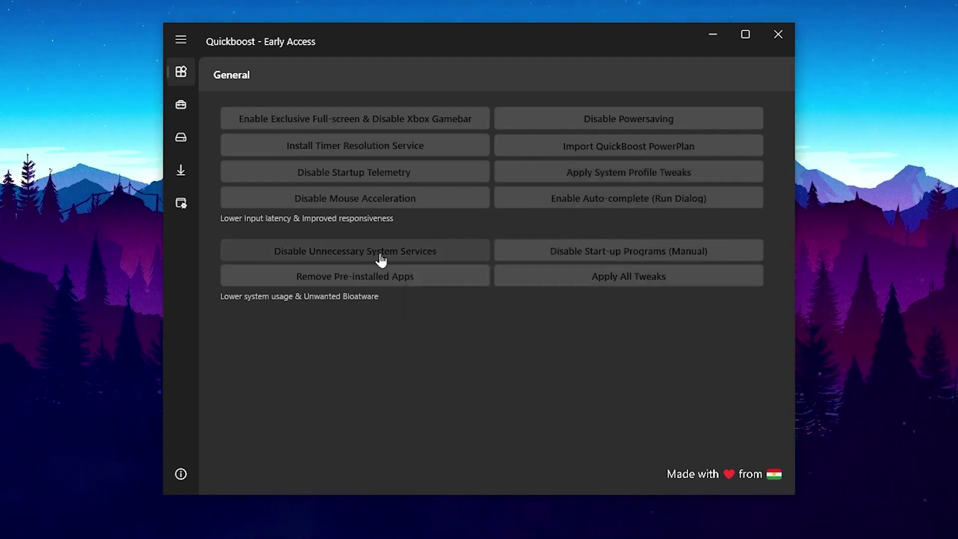
pyautogui.click(327, 259)
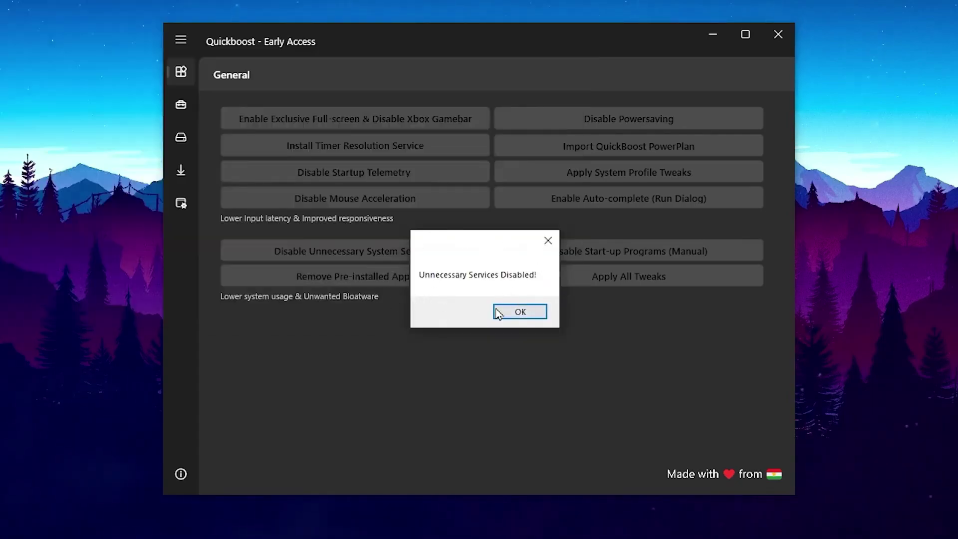
pyautogui.click(519, 314)
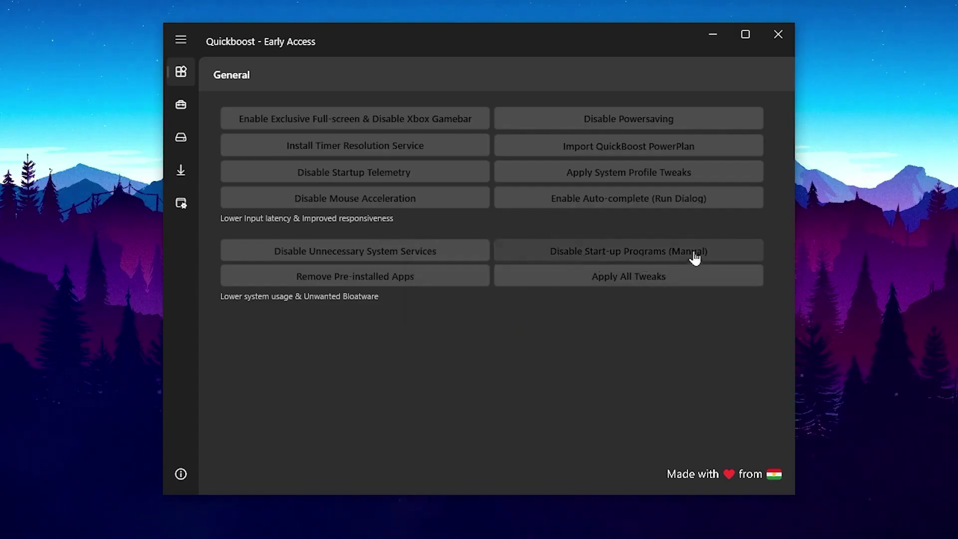
# - Disable CCleaner in Task Manager's startup list via QuickBoost's manual start-up option
pyautogui.click(569, 254)
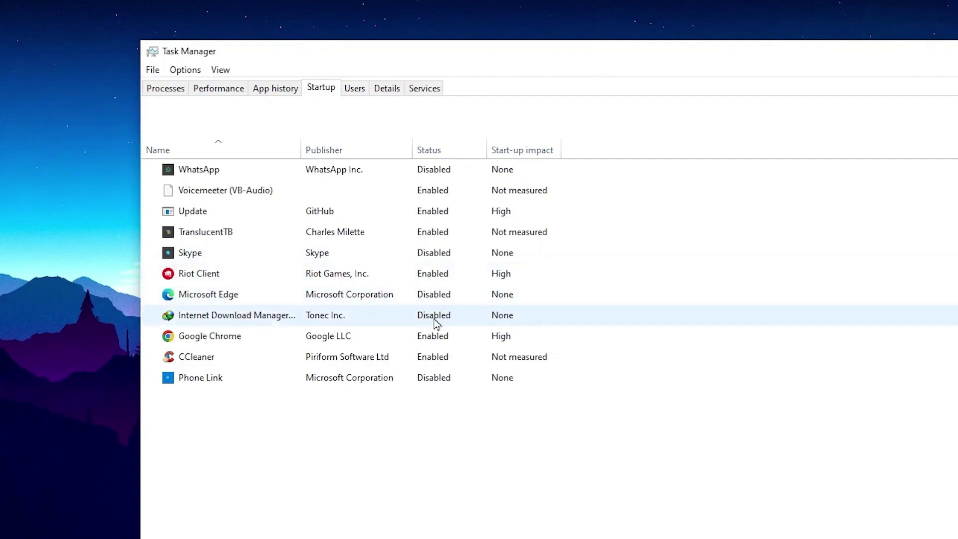
pyautogui.rightClick(209, 362)
pyautogui.click(278, 368)
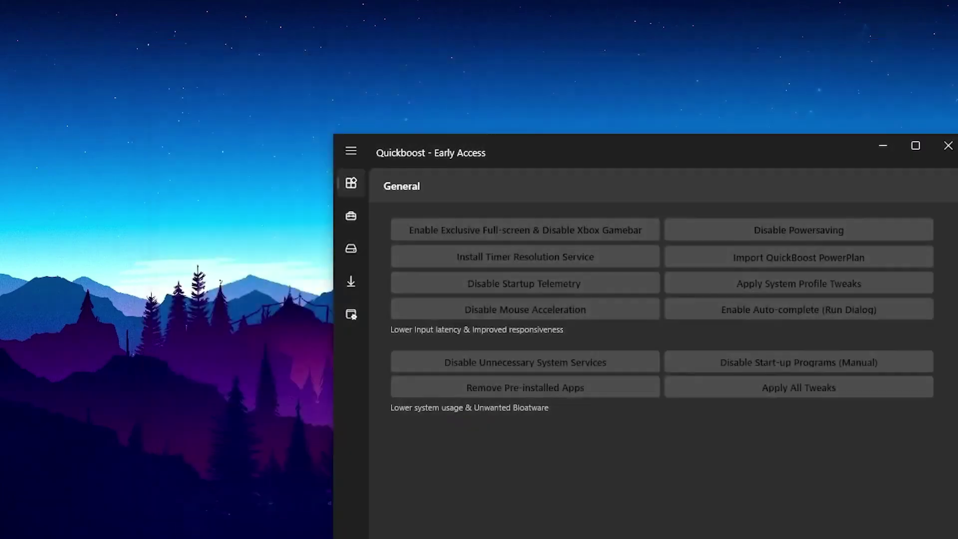
# - On the advanced page, disable power throttling and apply the memory and BCD latency tweaks
pyautogui.click(191, 112)
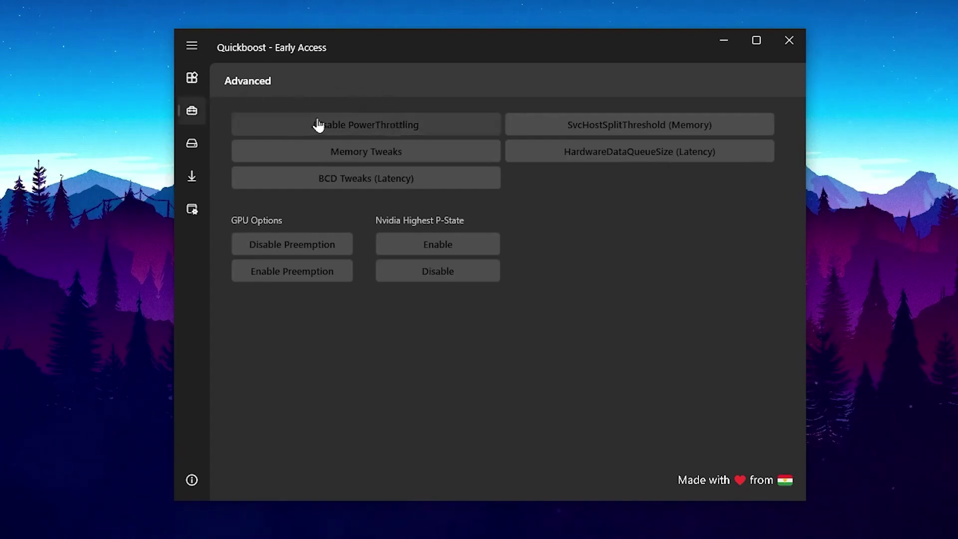
pyautogui.click(373, 126)
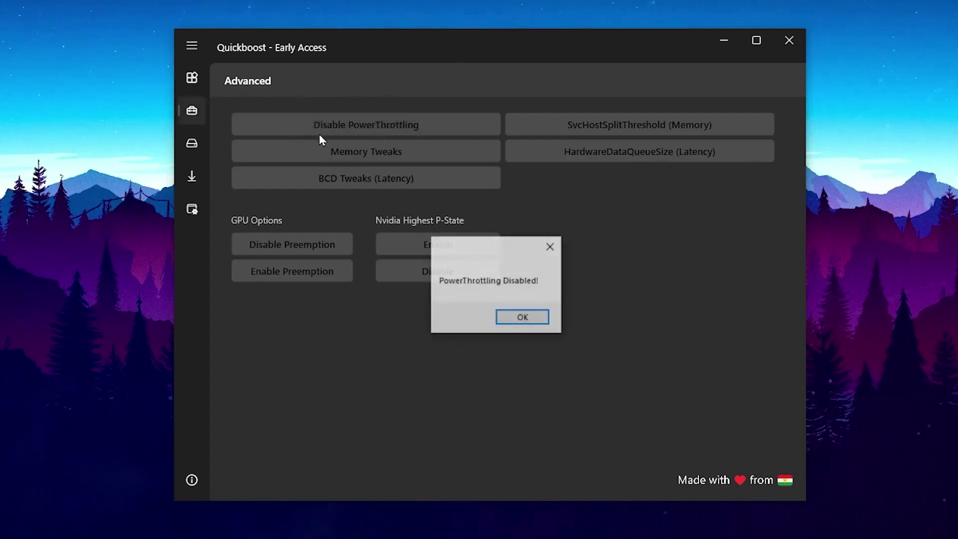
pyautogui.click(521, 316)
pyautogui.click(394, 152)
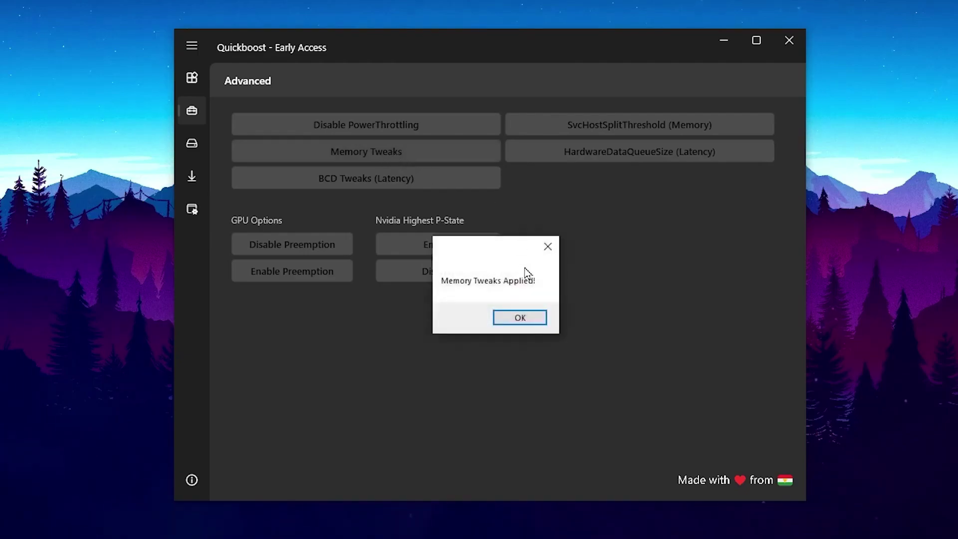
pyautogui.click(530, 320)
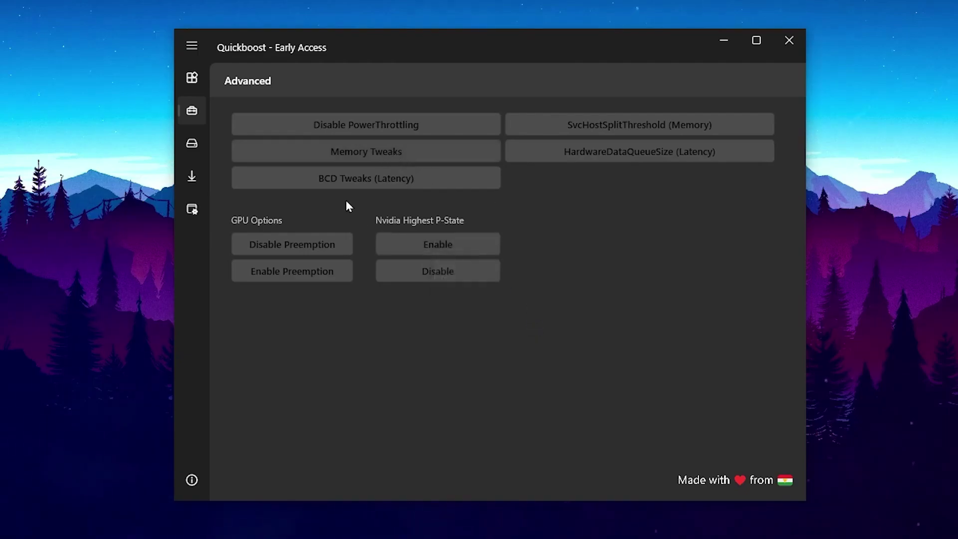
pyautogui.click(399, 184)
pyautogui.click(522, 321)
# - Apply SvcHostSplitThreshold for 16GB RAM and HardwareDataQueueSize, view Clean-up, then close QuickBoost
pyautogui.click(671, 126)
pyautogui.write('16G')
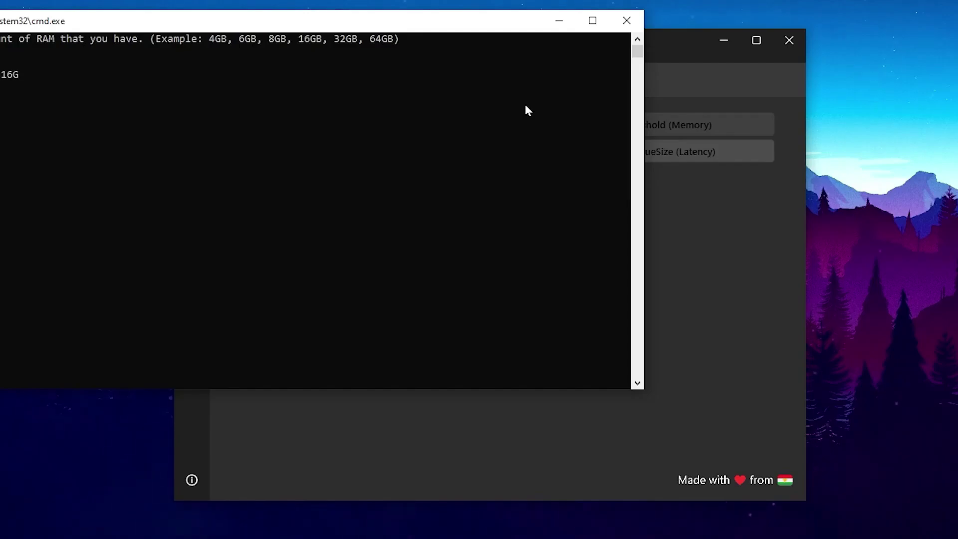
pyautogui.write('B')
pyautogui.press('Return')
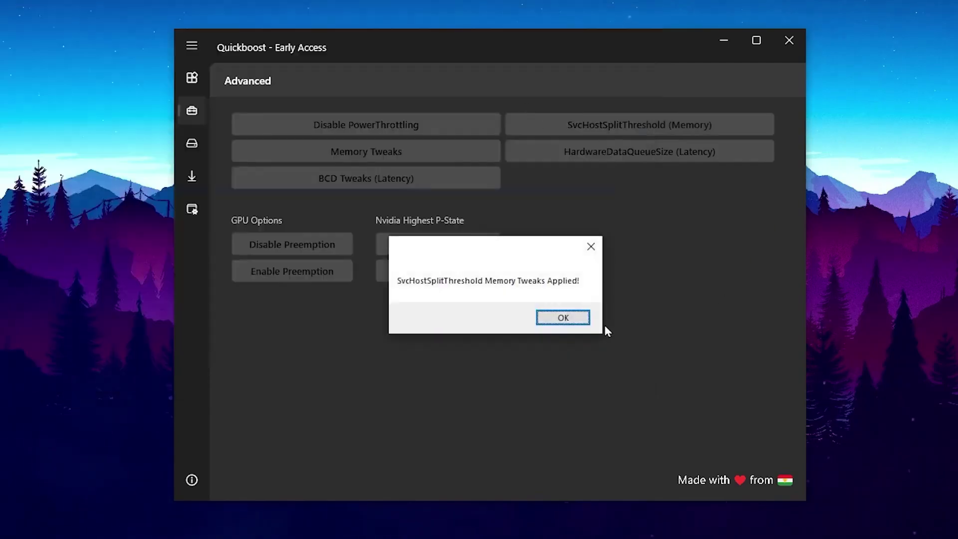
pyautogui.click(572, 318)
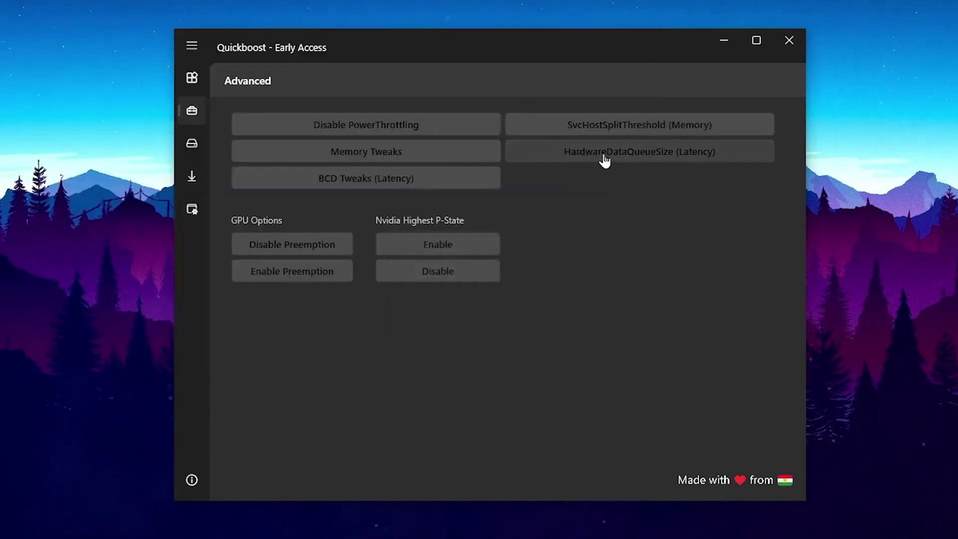
pyautogui.click(669, 159)
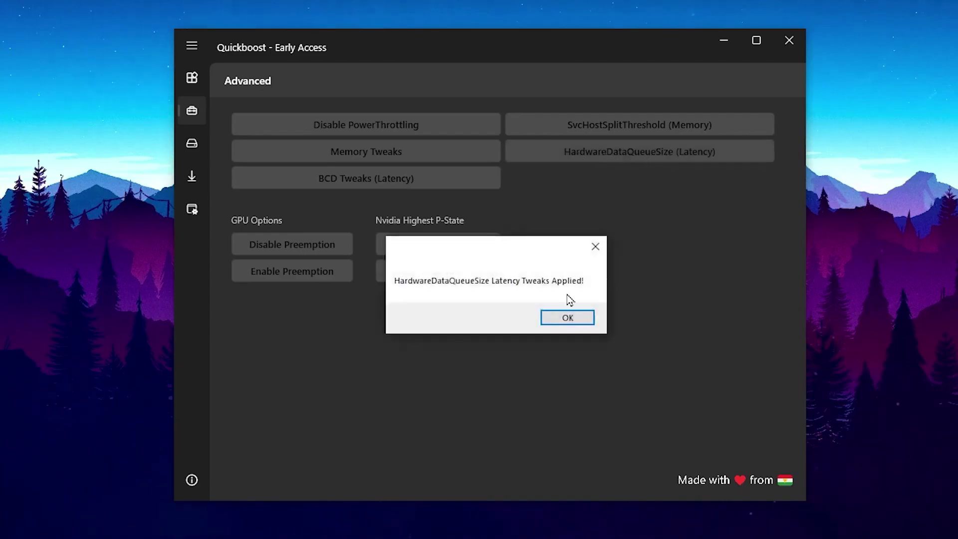
pyautogui.click(568, 319)
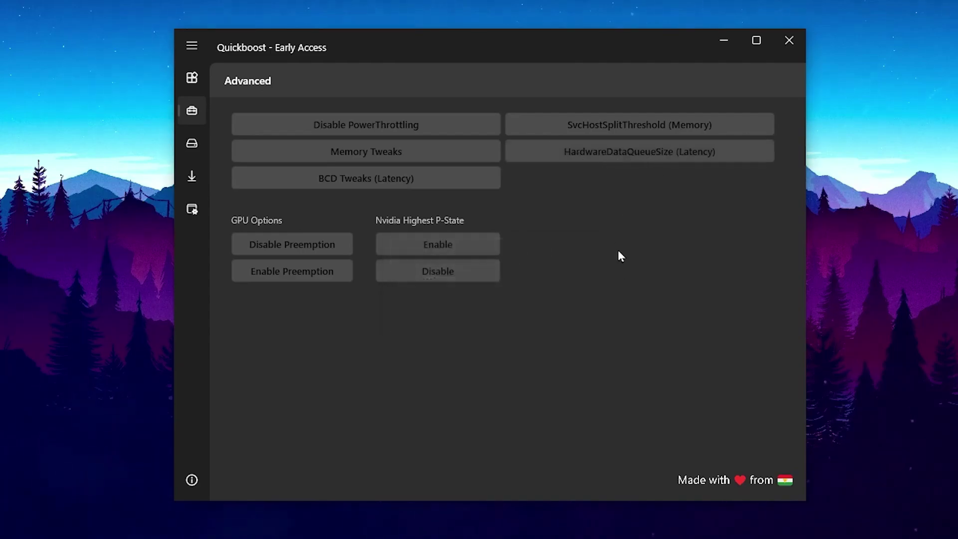
pyautogui.click(191, 144)
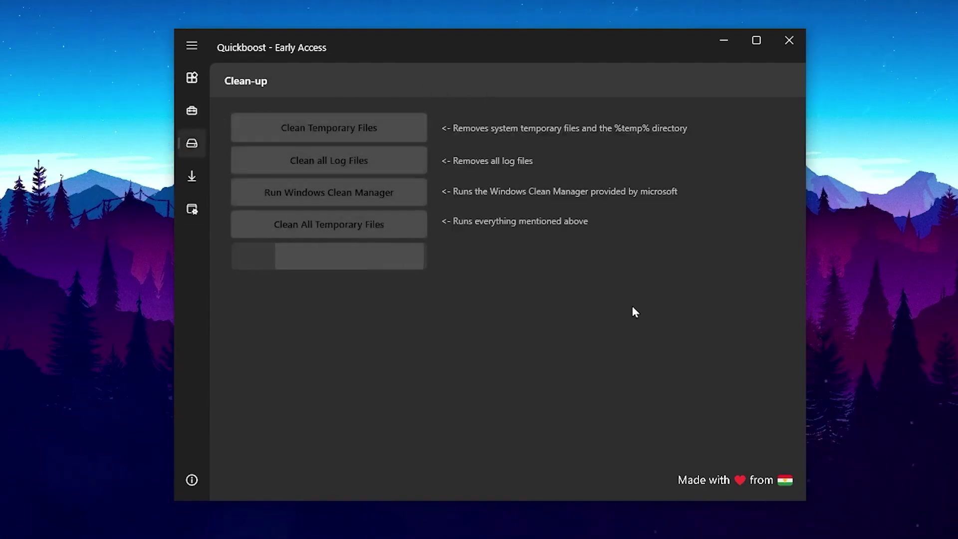
pyautogui.click(787, 39)
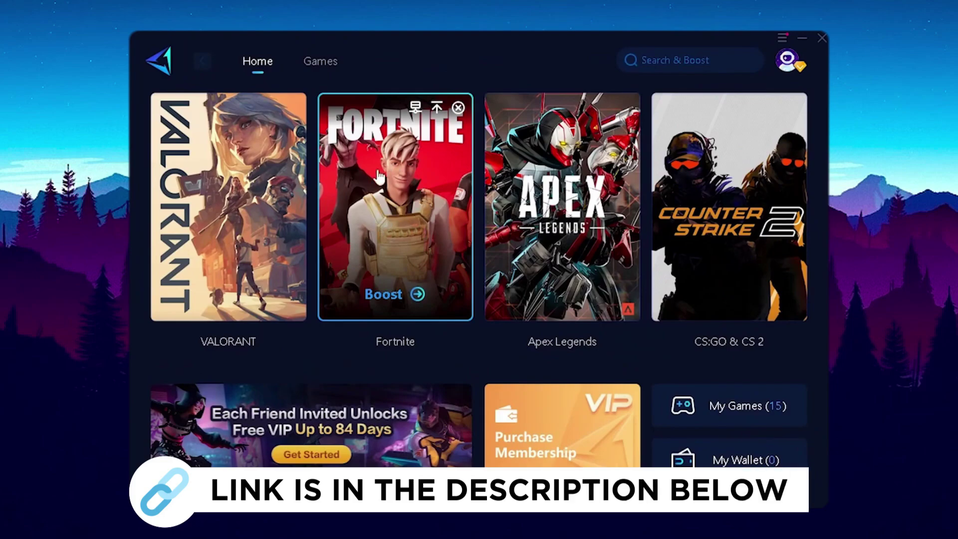
# - Start boosting Fortnite from its tile on GearUP Booster's Home page
pyautogui.click(392, 216)
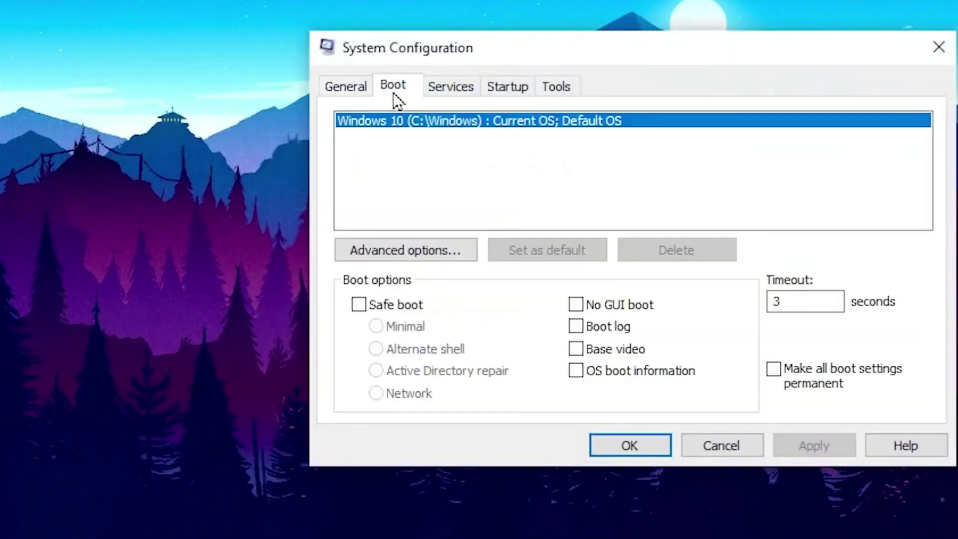
# - In Advanced boot options, set the boot processor count to 16
pyautogui.click(398, 251)
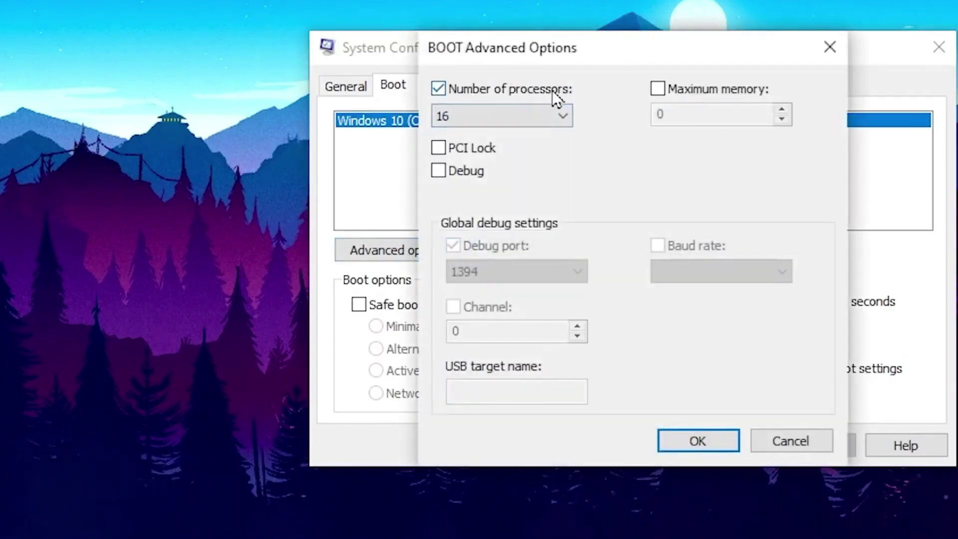
pyautogui.click(560, 116)
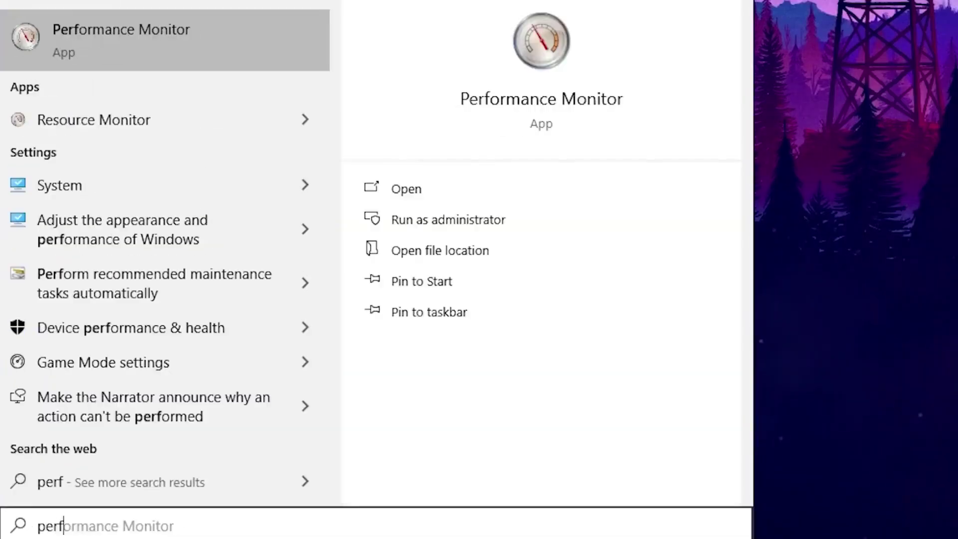
# - Launch Performance Monitor and expand Data Collector Sets to User Defined
pyautogui.write('o')
pyautogui.press('Return')
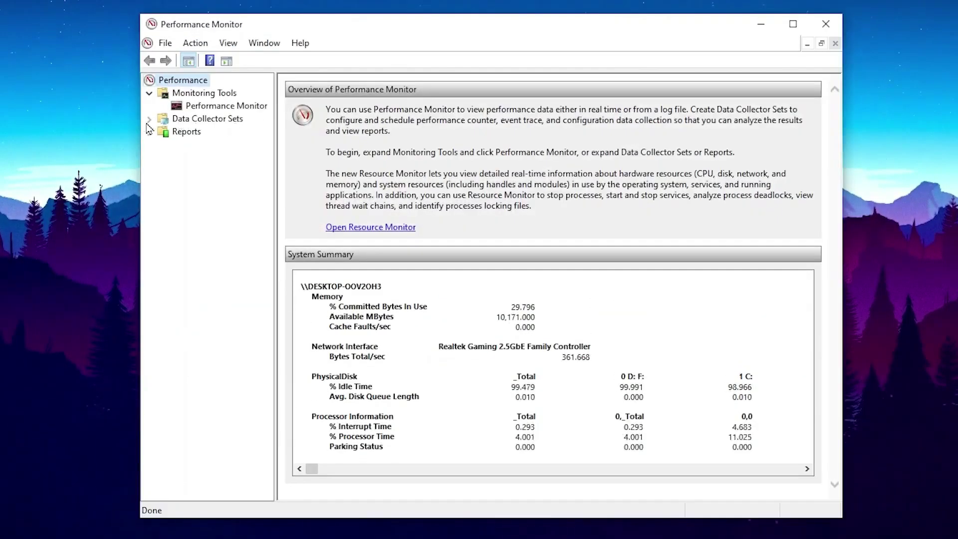
pyautogui.click(149, 120)
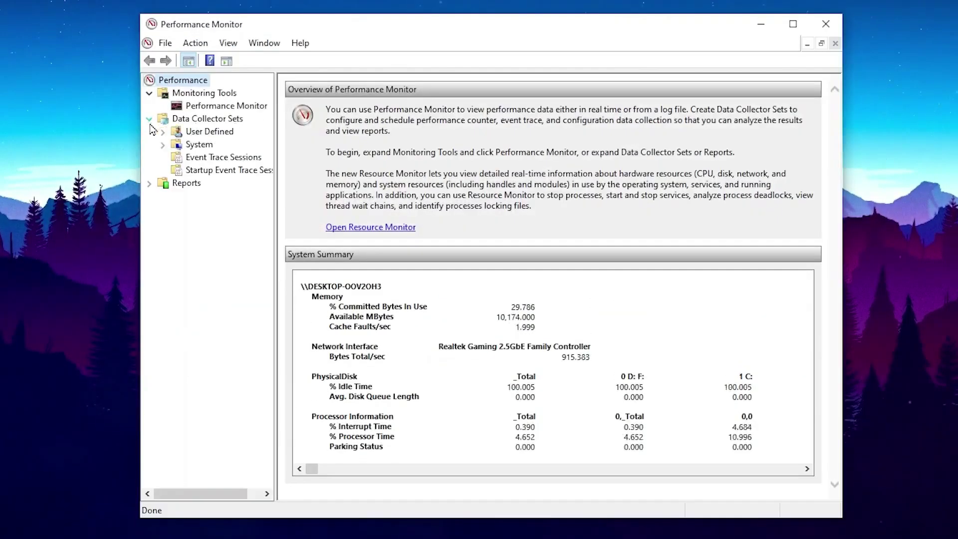
pyautogui.click(209, 132)
# - Begin a manually created data collector set named 'CPU' that logs performance counters
pyautogui.rightClick(209, 134)
pyautogui.moveTo(284, 140)
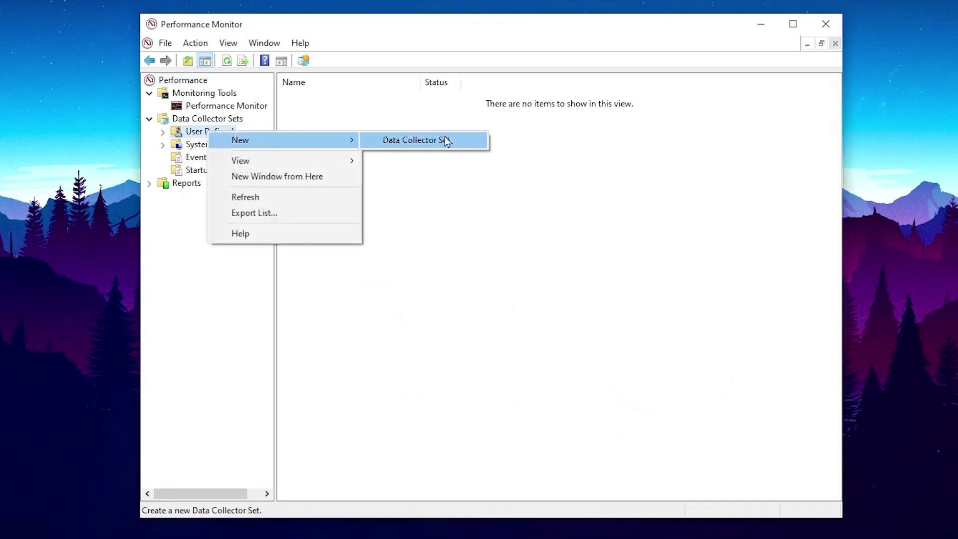
pyautogui.click(435, 140)
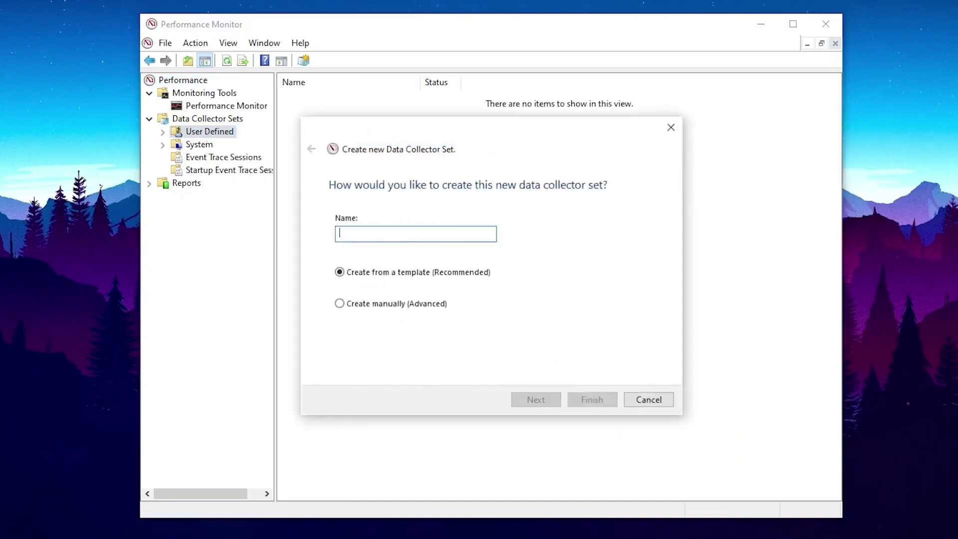
pyautogui.write('CPU')
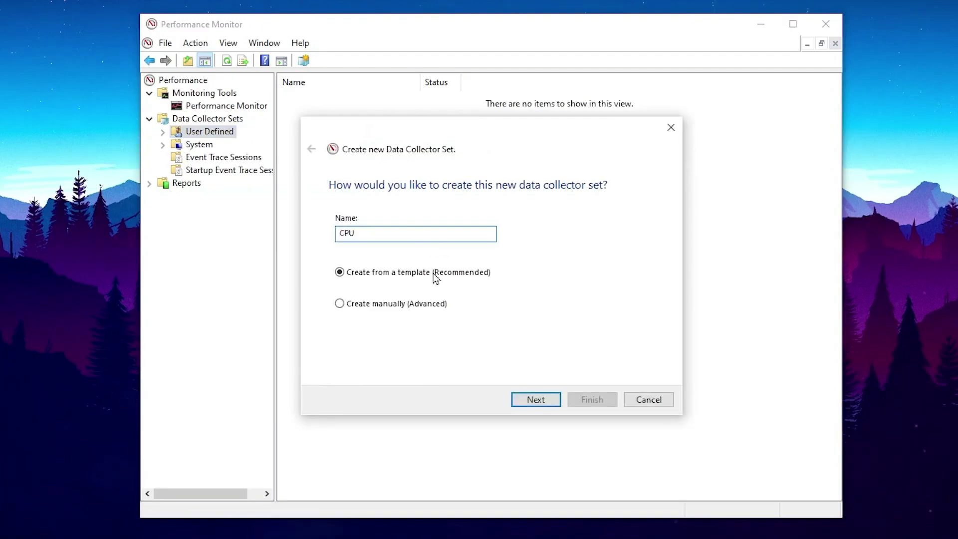
pyautogui.click(396, 309)
pyautogui.click(533, 409)
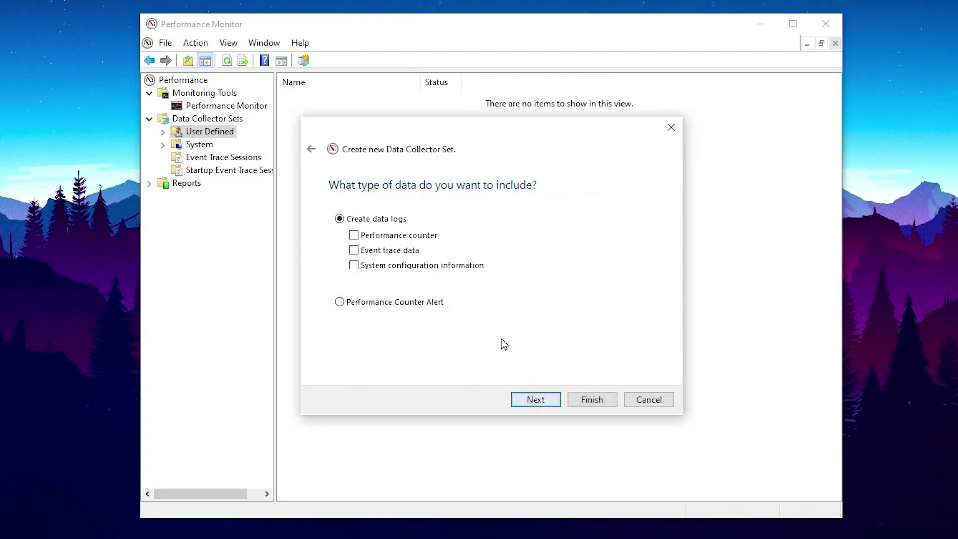
pyautogui.click(355, 236)
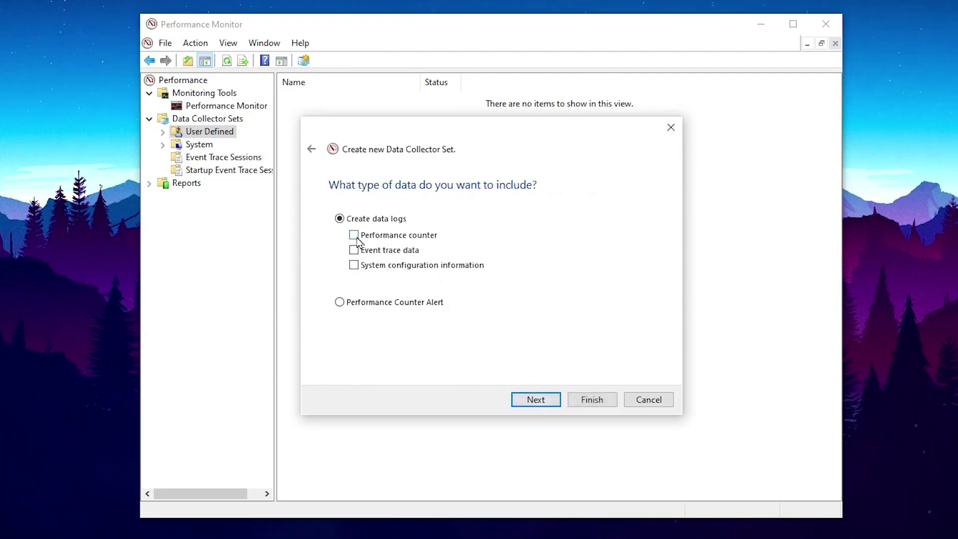
pyautogui.click(535, 404)
pyautogui.click(563, 233)
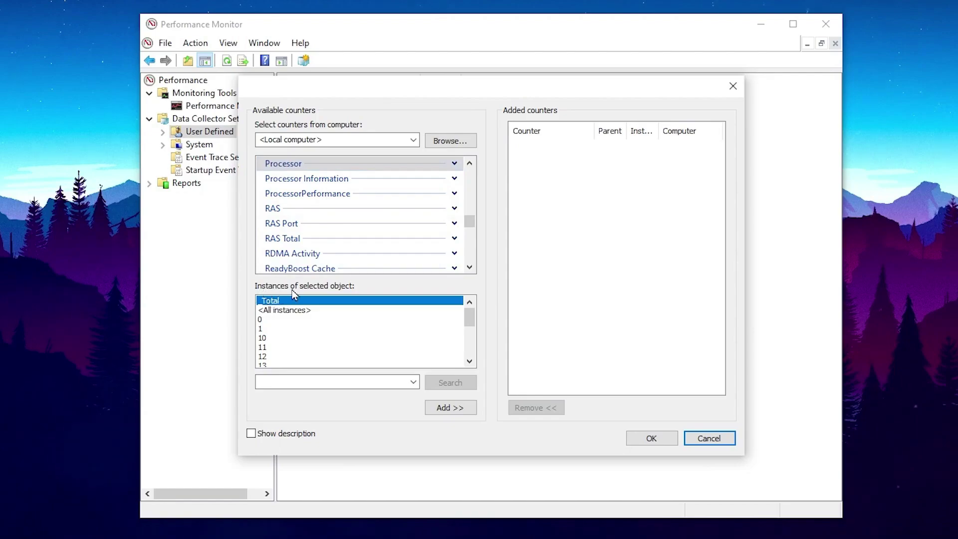
# - Add Processor instance 15's counters to the CPU set
pyautogui.scroll(-1, 328, 348)
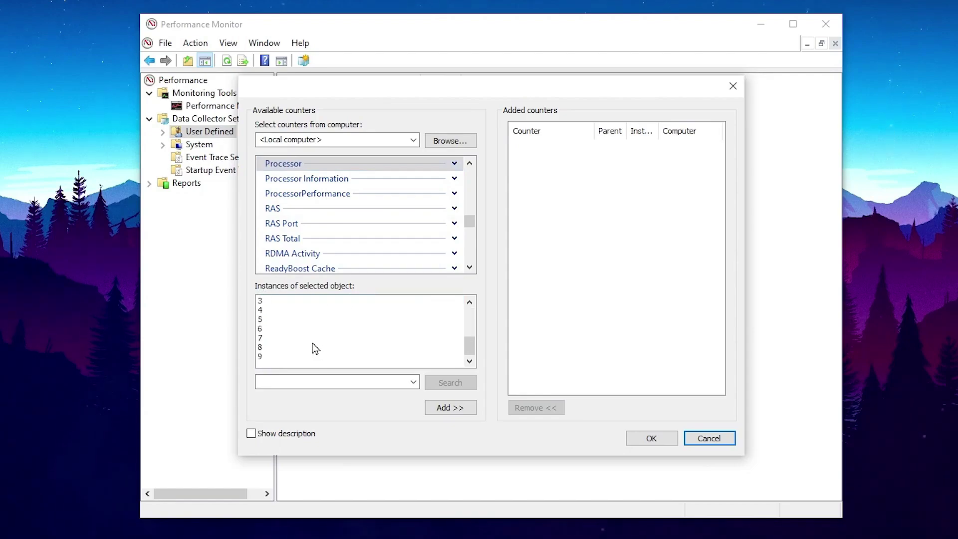
pyautogui.scroll(-1, 313, 346)
pyautogui.scroll(-1, 314, 348)
pyautogui.scroll(2, 285, 329)
pyautogui.scroll(1, 349, 319)
pyautogui.scroll(-1, 349, 329)
pyautogui.scroll(-1, 279, 335)
pyautogui.click(262, 330)
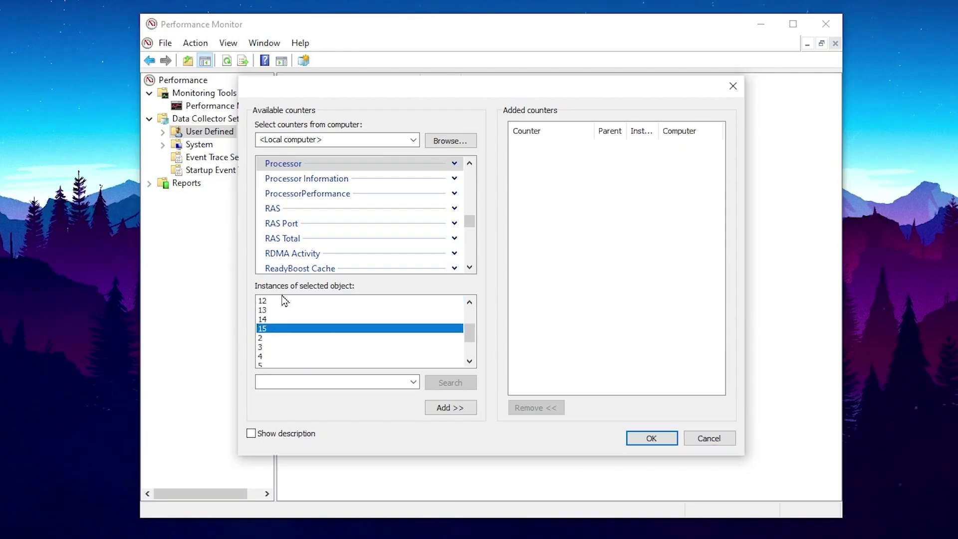
pyautogui.click(447, 409)
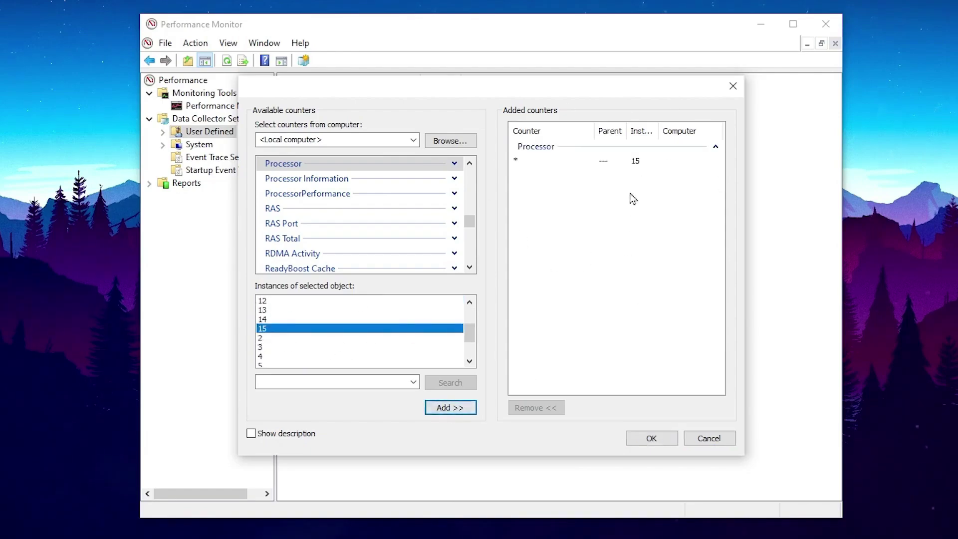
# - Add the Process Thread Count counter for _Total
pyautogui.scroll(2, 399, 220)
pyautogui.click(406, 226)
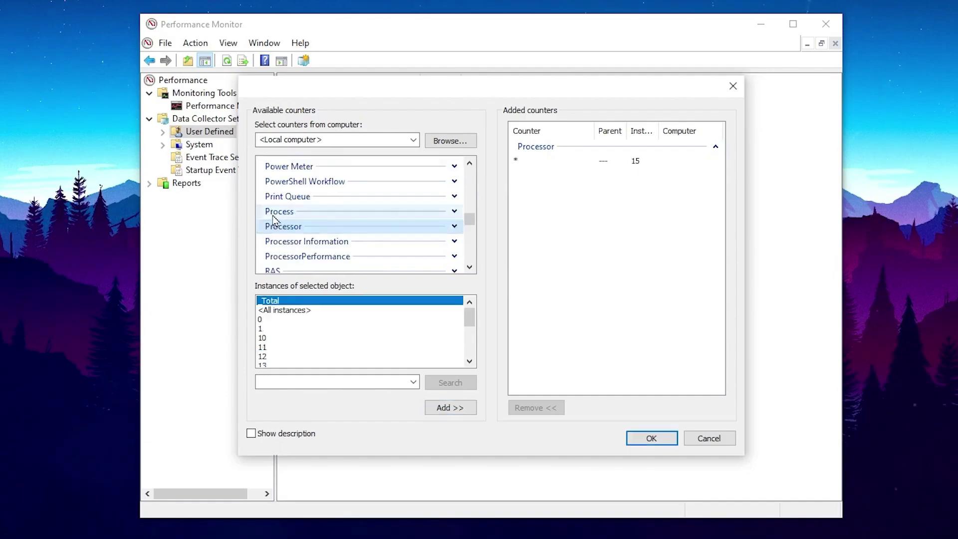
pyautogui.click(455, 212)
pyautogui.scroll(-2, 364, 259)
pyautogui.scroll(-2, 353, 242)
pyautogui.scroll(-3, 312, 235)
pyautogui.scroll(-2, 312, 235)
pyautogui.scroll(3, 345, 224)
pyautogui.click(354, 218)
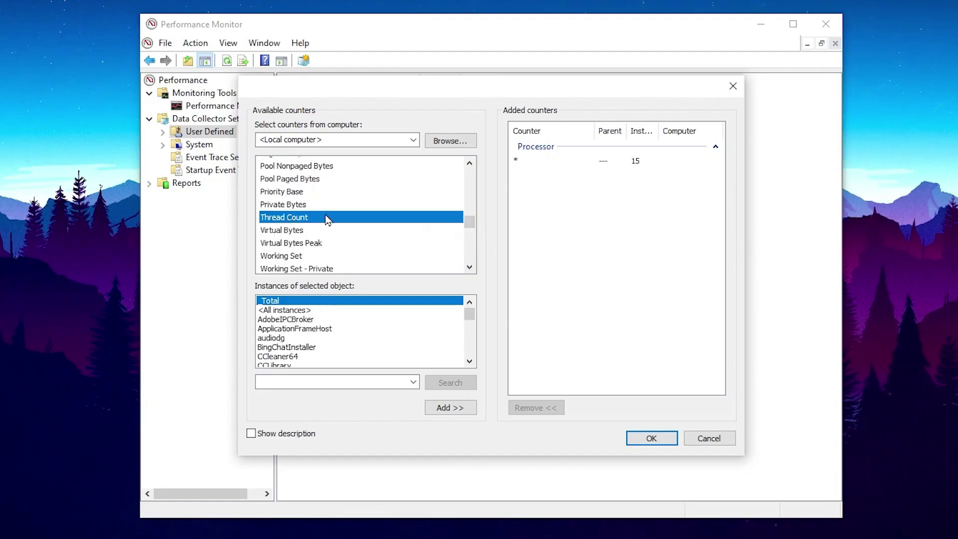
pyautogui.click(447, 407)
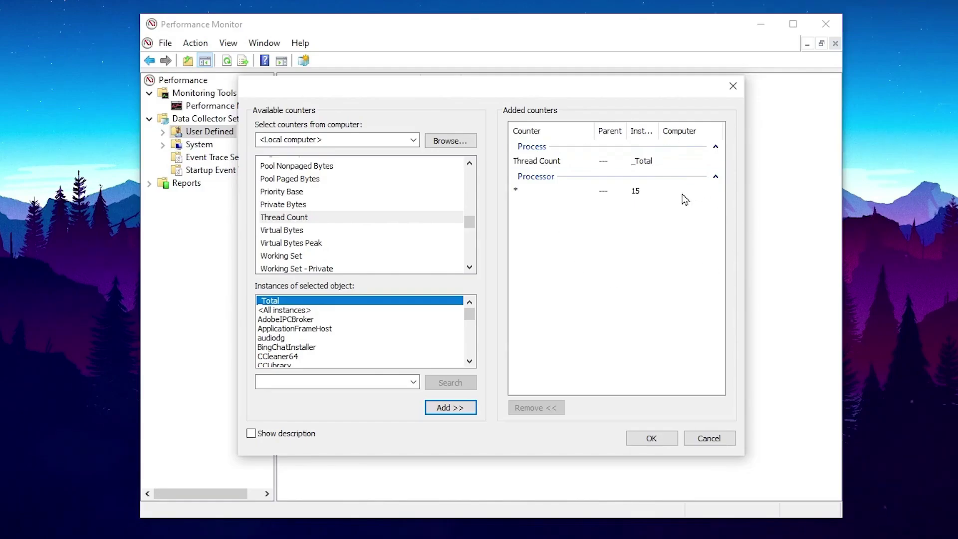
# - Confirm the counters and finish the CPU data collector set wizard
pyautogui.click(649, 439)
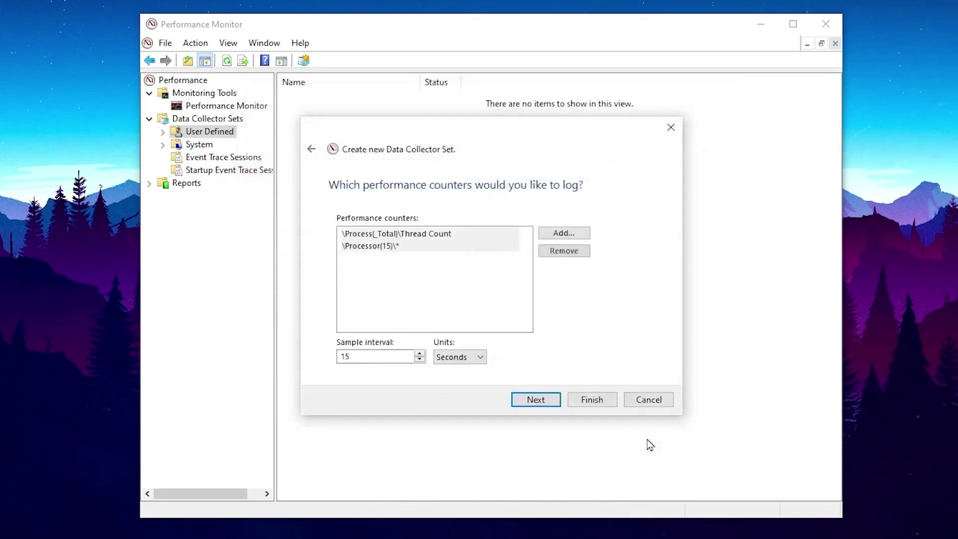
pyautogui.click(533, 401)
pyautogui.click(534, 400)
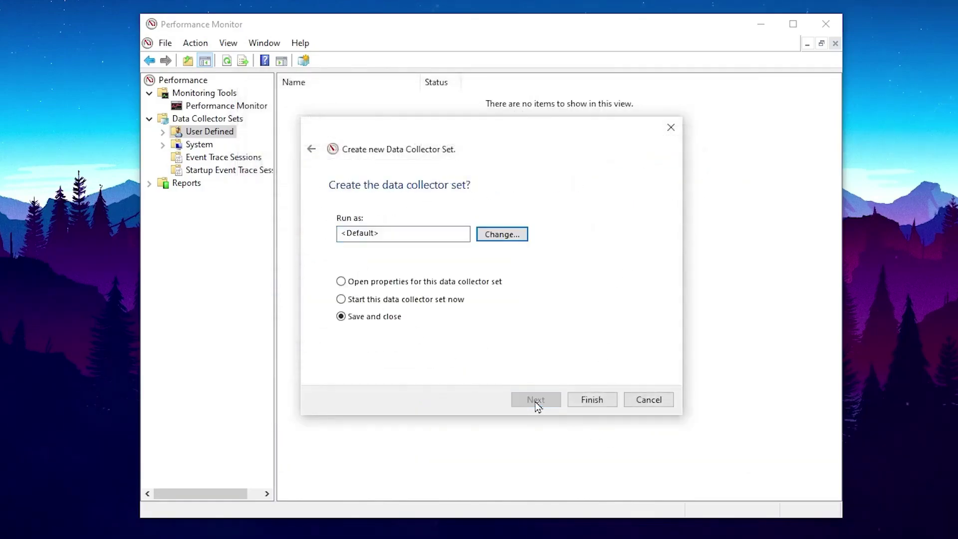
pyautogui.press('Return')
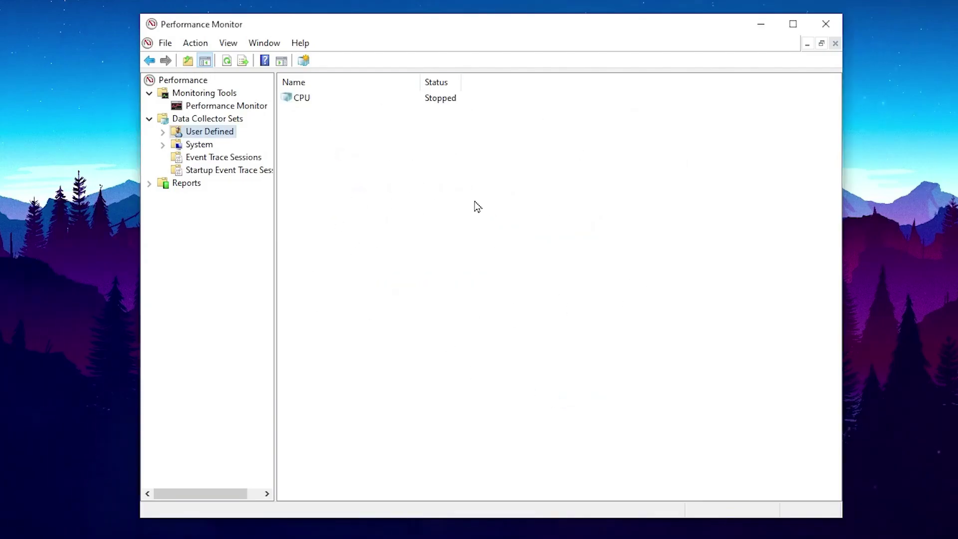